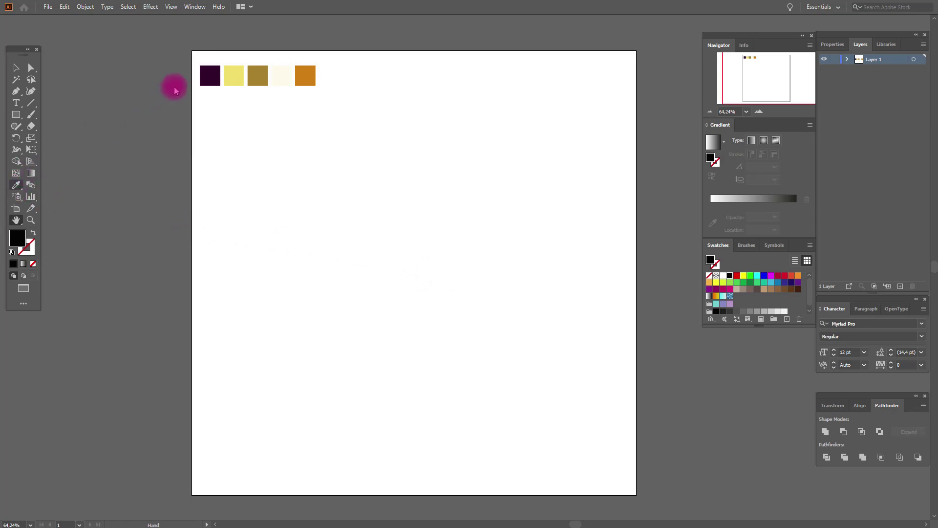
Sample the dark purple swatch as fill and draw a small circle just below it with the Ellipse tool.
{"action": "key", "text": "i"}
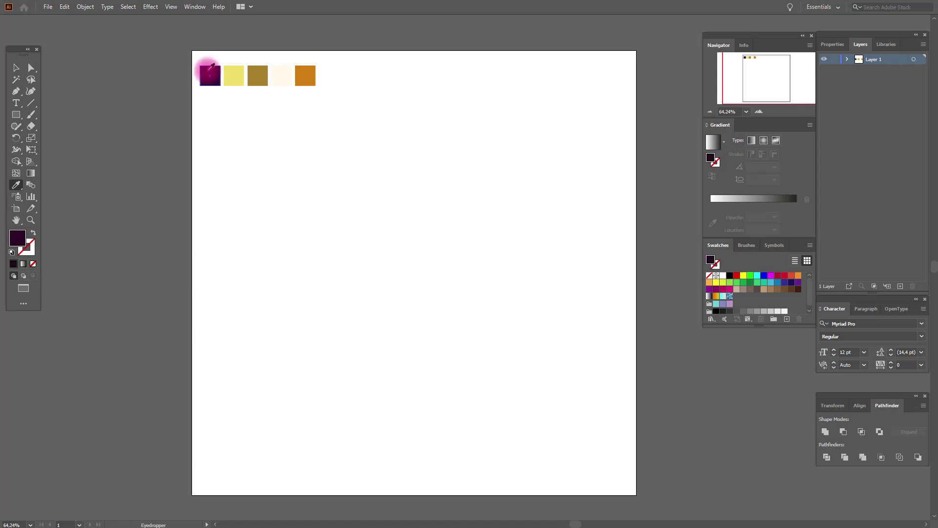
{"action": "left_click", "coordinate": [16, 115]}
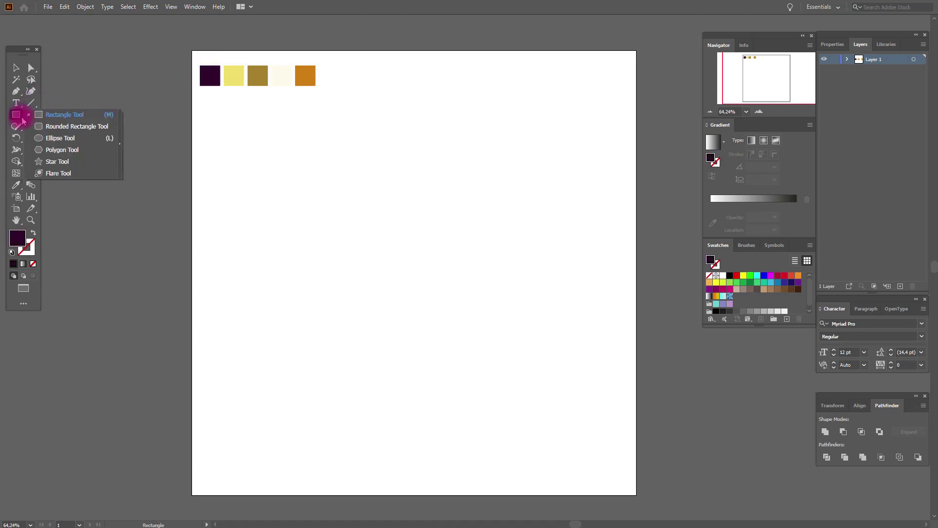
{"action": "left_click", "coordinate": [49, 137]}
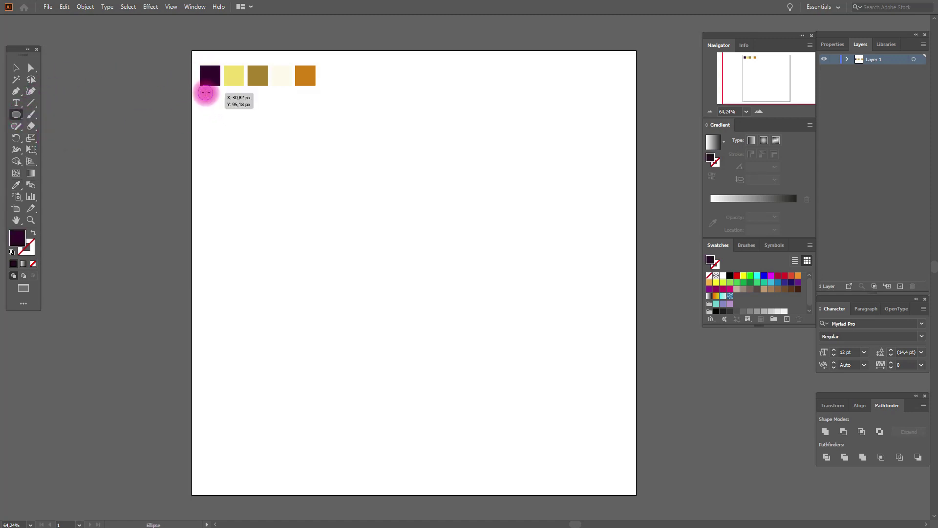
{"action": "left_click_drag", "start_coordinate": [210, 96], "coordinate": [210, 96]}
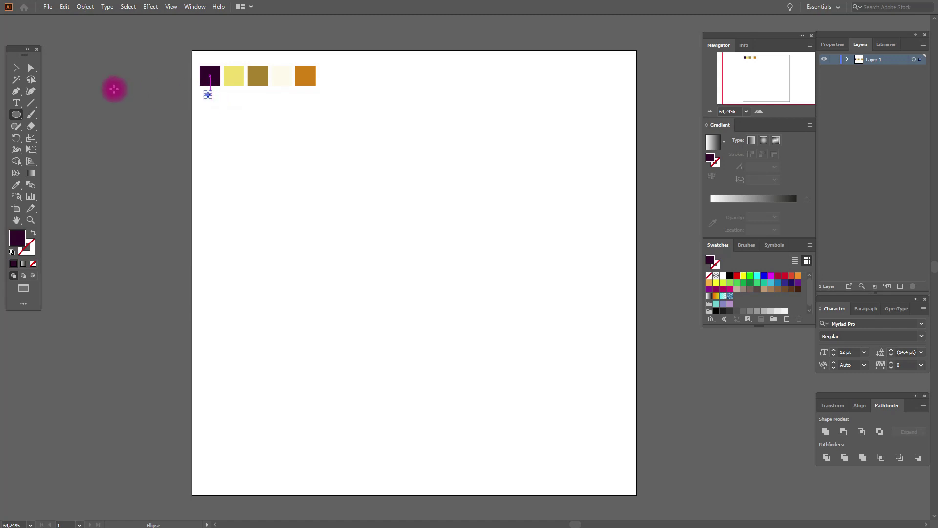
Duplicate the dark purple circle four times and place one copy below each of the other four colour swatches.
{"action": "left_click", "coordinate": [16, 67]}
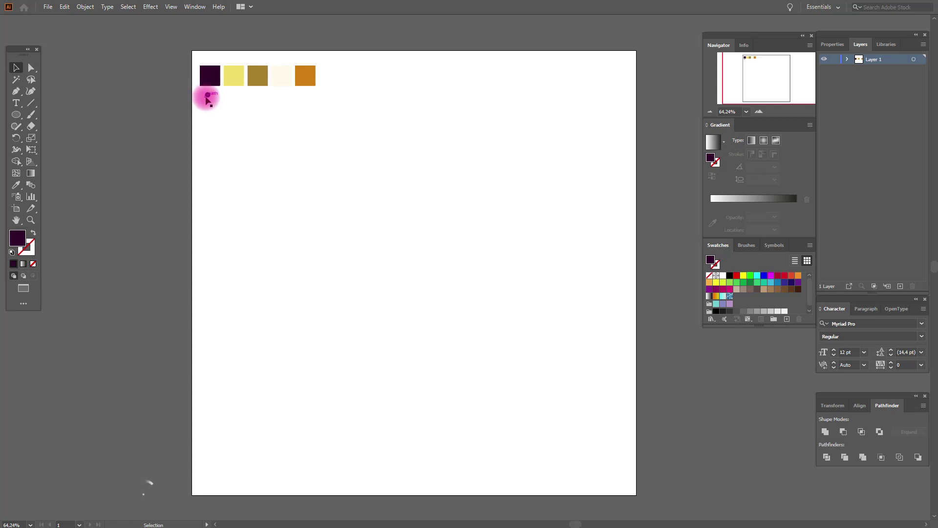
{"action": "left_click", "coordinate": [207, 98]}
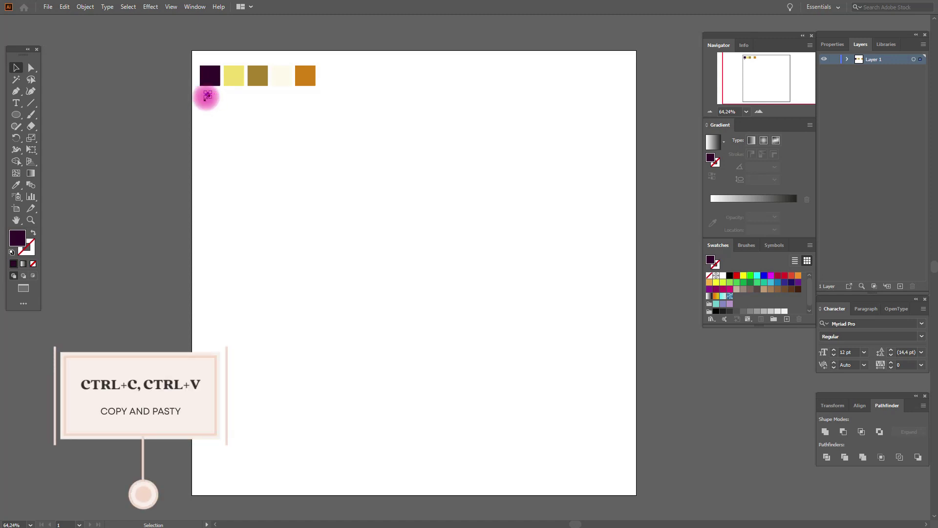
{"action": "key", "text": "ctrl+c"}
{"action": "key", "text": "ctrl+v"}
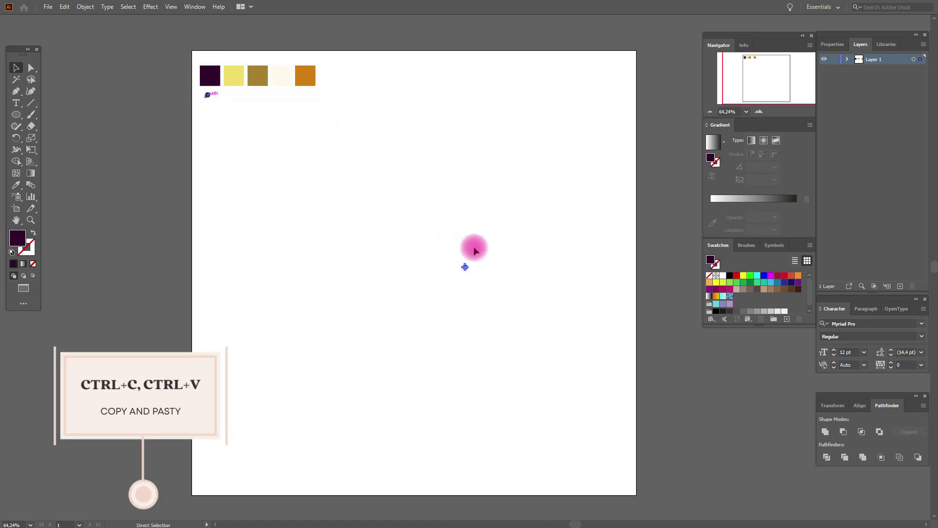
{"action": "left_click_drag", "start_coordinate": [468, 271], "coordinate": [231, 98]}
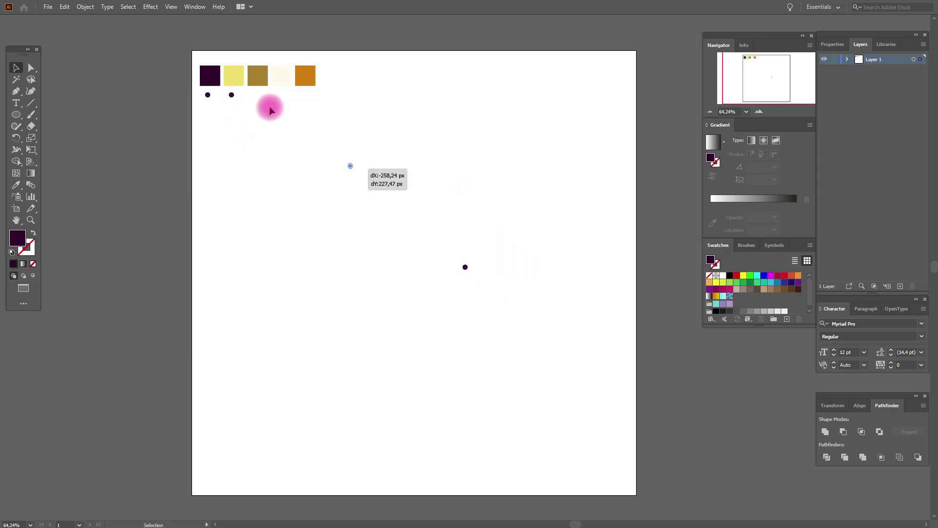
{"action": "key", "text": "ctrl+v"}
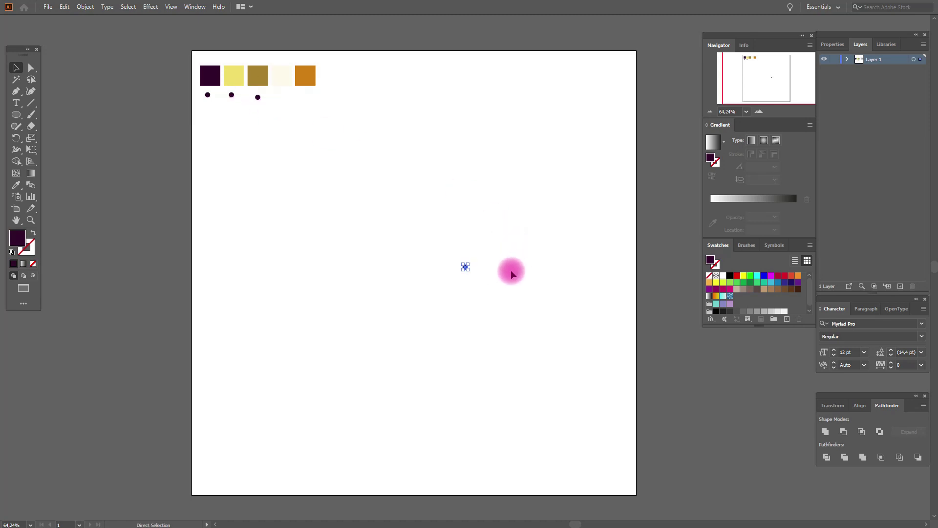
{"action": "left_click_drag", "start_coordinate": [465, 267], "coordinate": [286, 98]}
{"action": "key", "text": "ctrl+v"}
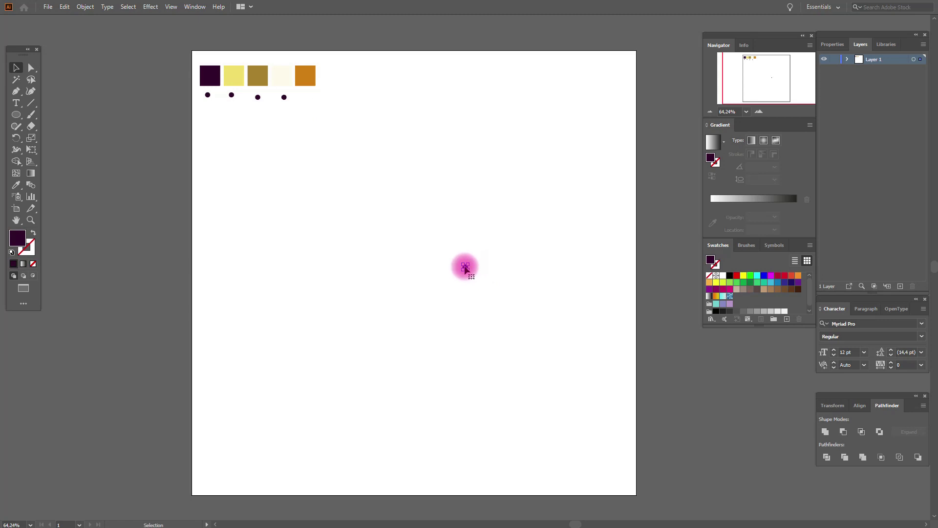
{"action": "left_click_drag", "start_coordinate": [465, 267], "coordinate": [310, 98]}
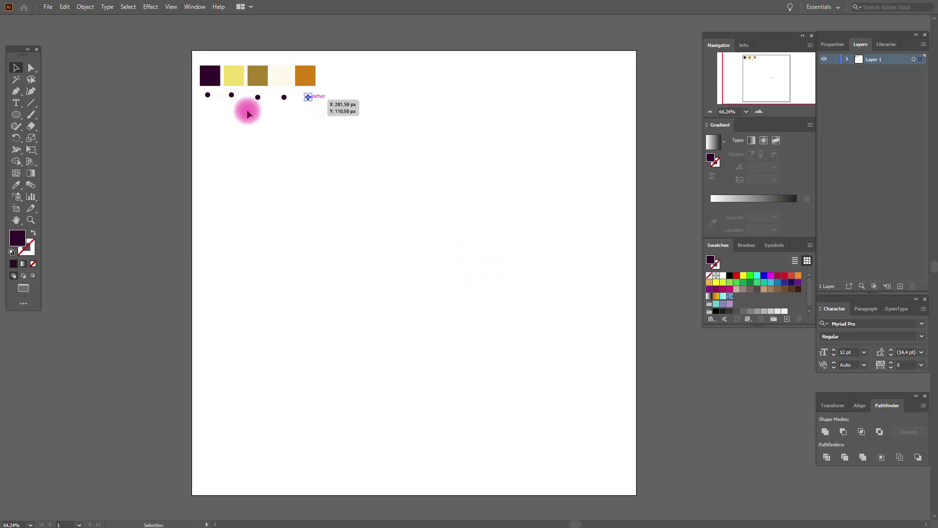
Align the five small circles in one horizontal row by their vertical centres.
{"action": "left_click_drag", "start_coordinate": [223, 115], "coordinate": [336, 98]}
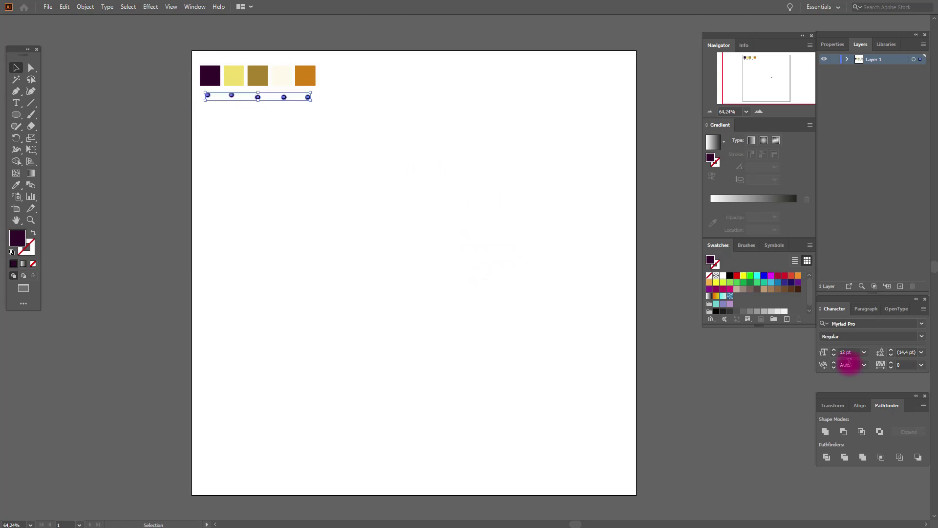
{"action": "left_click", "coordinate": [861, 405]}
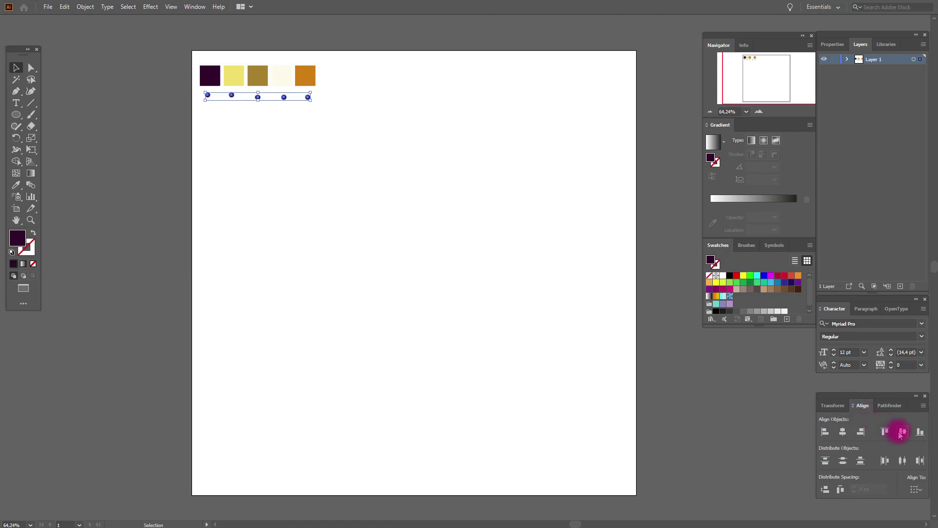
{"action": "left_click", "coordinate": [448, 181]}
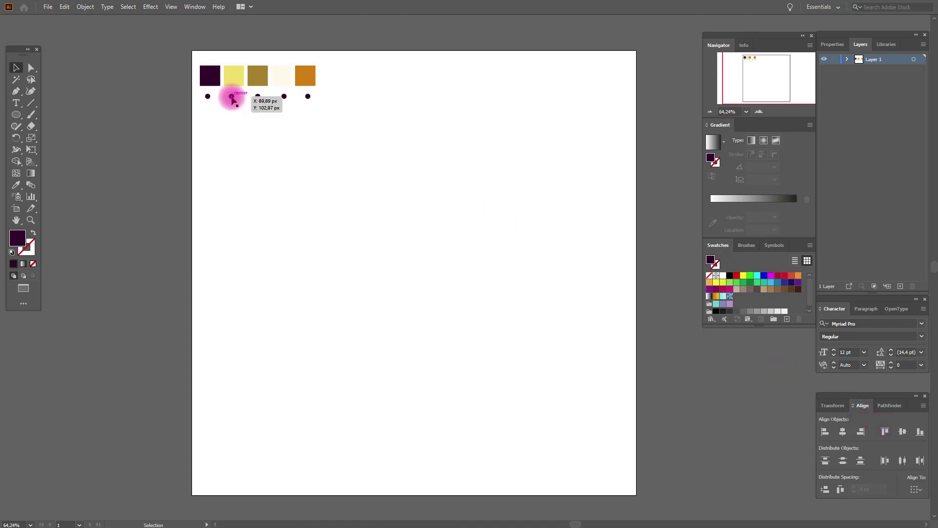
Recolour the second circle yellow and the third circle olive by sampling the swatches above them with the Eyedropper.
{"action": "left_click", "coordinate": [16, 185]}
{"action": "left_click", "coordinate": [234, 76]}
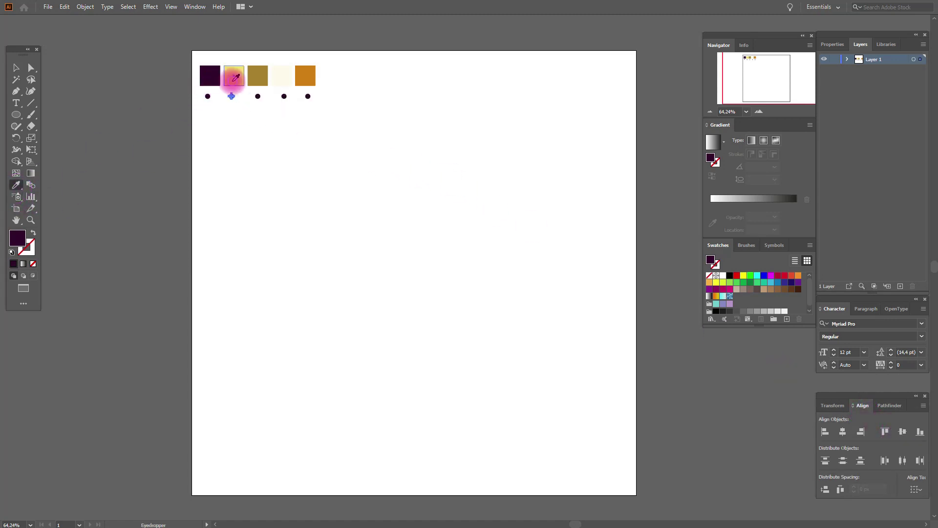
{"action": "left_click", "coordinate": [260, 98]}
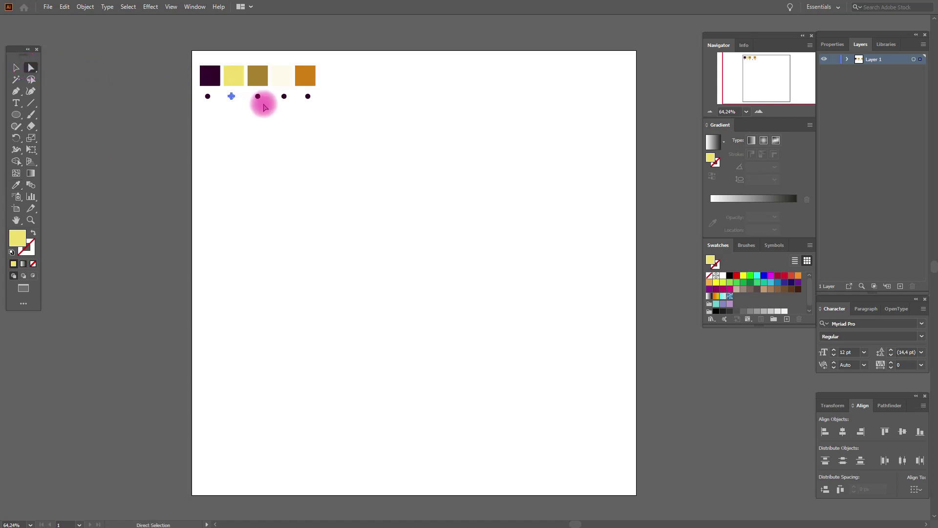
{"action": "left_click", "coordinate": [16, 185]}
{"action": "left_click", "coordinate": [234, 102]}
{"action": "left_click", "coordinate": [257, 77]}
Recolour the fourth circle cream by sampling the swatch above it with the Eyedropper.
{"action": "left_click", "coordinate": [30, 68]}
{"action": "left_click", "coordinate": [307, 98]}
{"action": "left_click", "coordinate": [285, 97]}
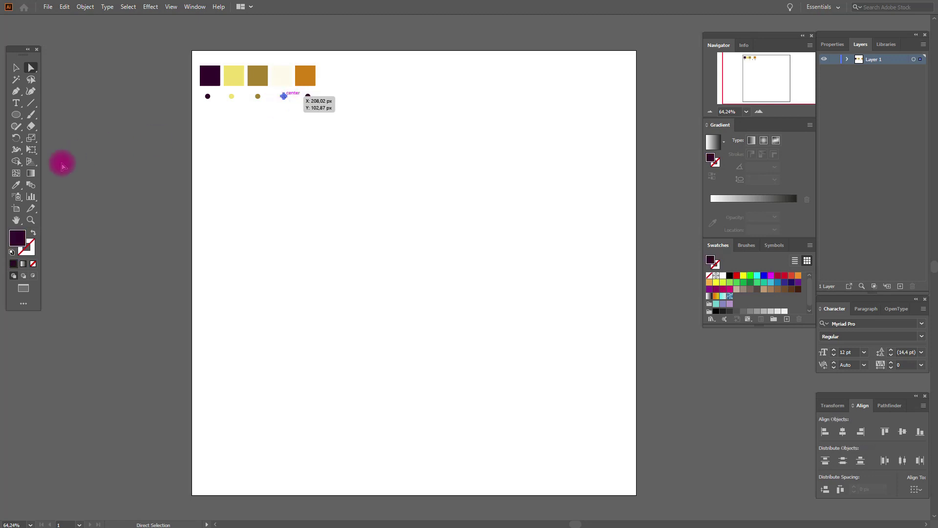
{"action": "left_click", "coordinate": [16, 185]}
{"action": "left_click", "coordinate": [280, 81]}
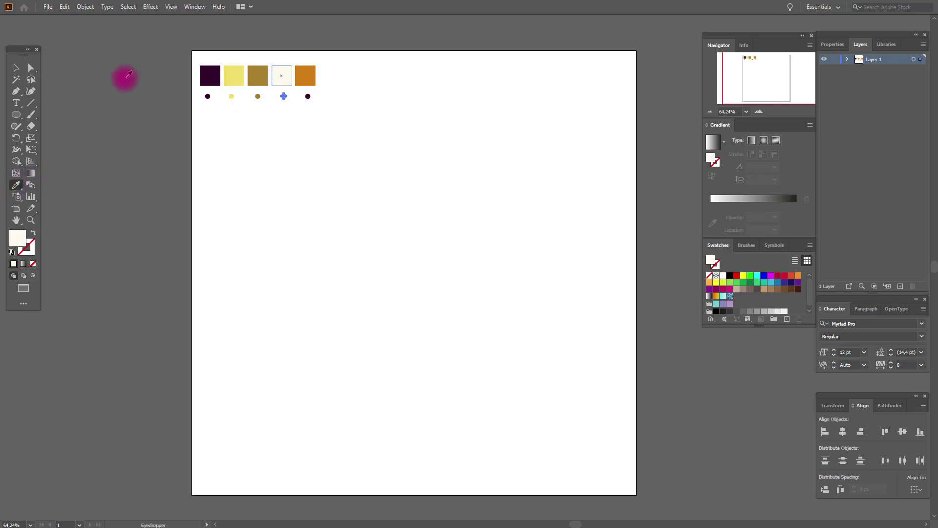
Recolour the fifth circle orange by sampling the swatch above it with the Eyedropper, and deselect it.
{"action": "left_click", "coordinate": [30, 68]}
{"action": "left_click", "coordinate": [313, 81]}
{"action": "left_click", "coordinate": [17, 185]}
{"action": "left_click", "coordinate": [16, 68]}
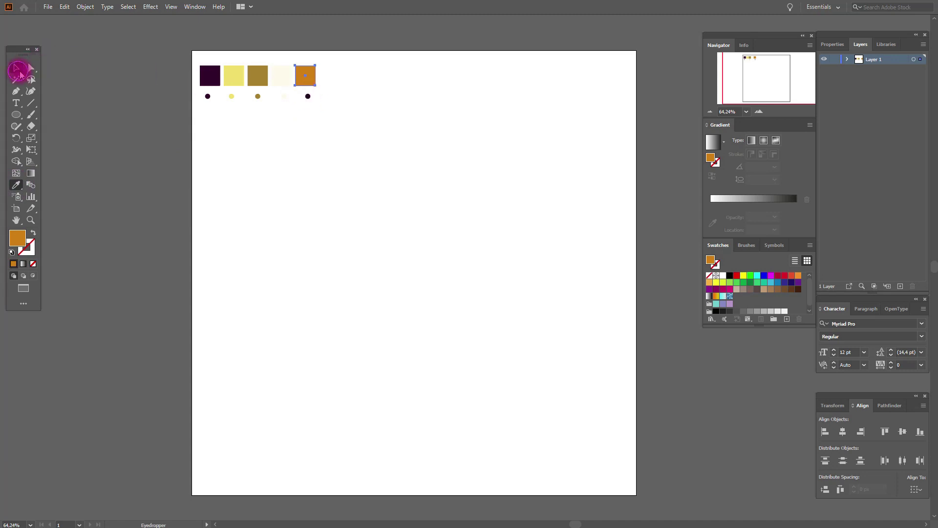
{"action": "left_click", "coordinate": [16, 185]}
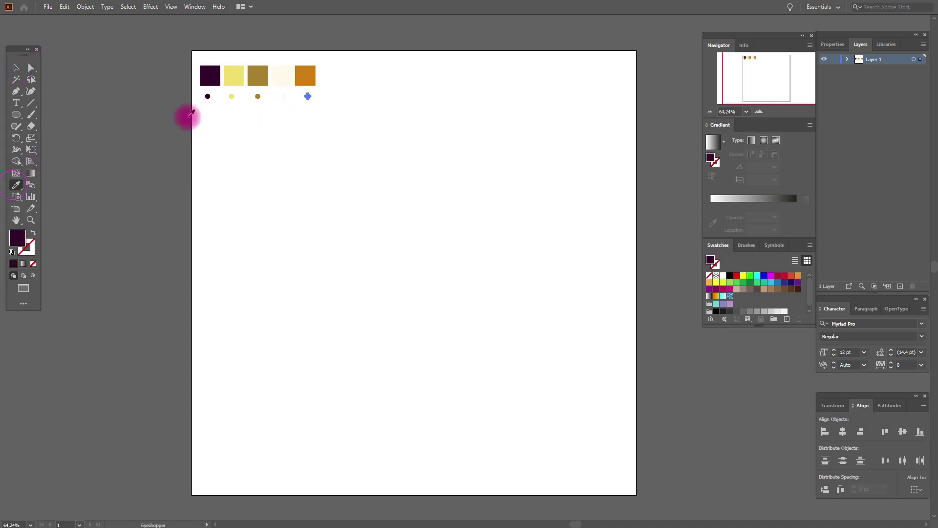
{"action": "left_click", "coordinate": [315, 77]}
{"action": "left_click", "coordinate": [16, 68]}
{"action": "left_click", "coordinate": [309, 156]}
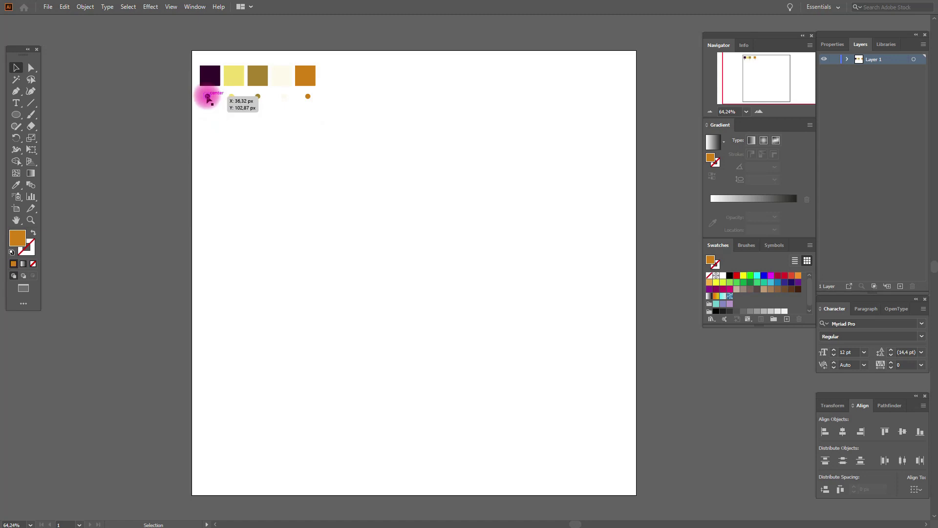
Save the dark purple circle as a new dynamic Movie Clip symbol with the default name New Symbol.
{"action": "left_click", "coordinate": [208, 98]}
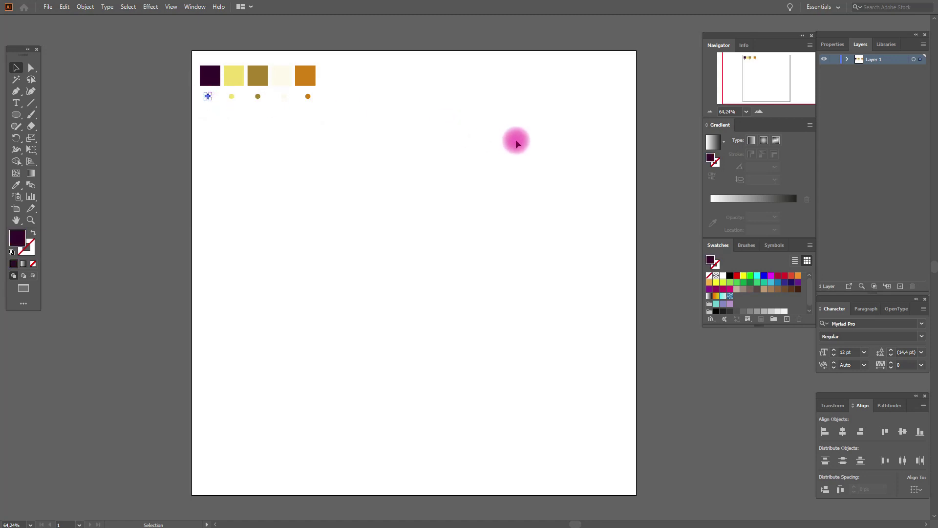
{"action": "left_click", "coordinate": [777, 246]}
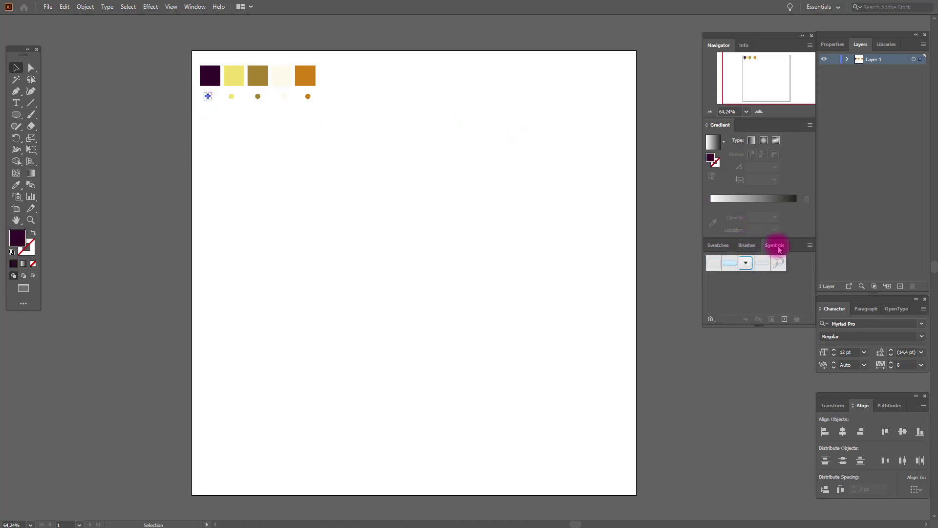
{"action": "left_click", "coordinate": [784, 319]}
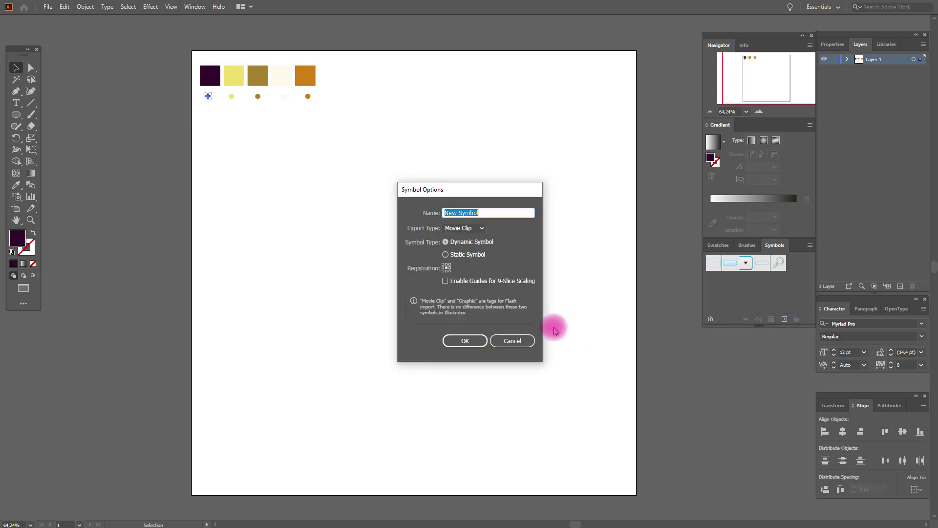
{"action": "left_click", "coordinate": [465, 346]}
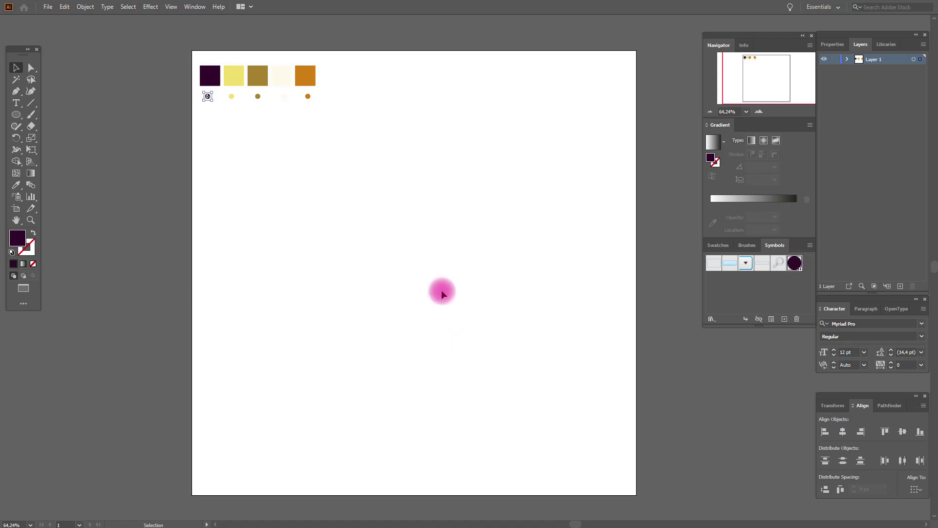
Save the yellow circle and the olive circle as separate new symbols with the default options.
{"action": "left_click", "coordinate": [234, 100]}
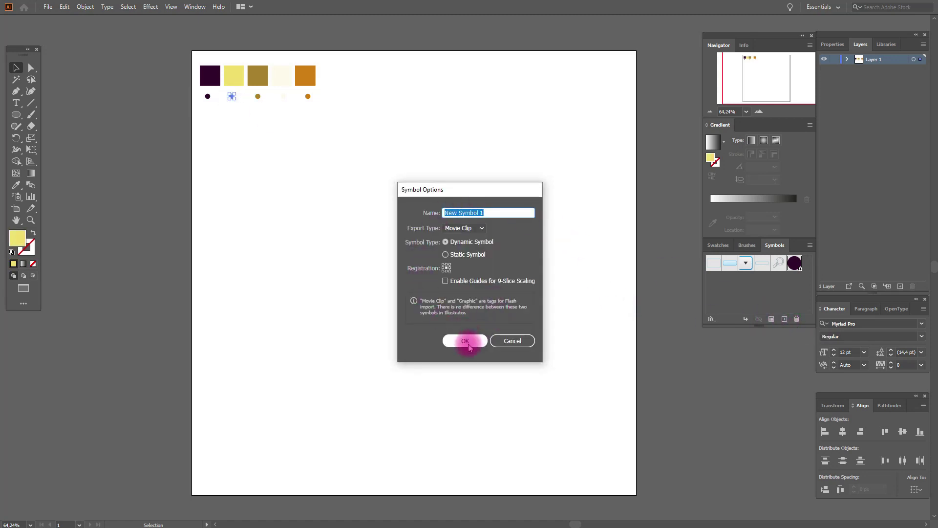
{"action": "left_click", "coordinate": [465, 341]}
{"action": "left_click", "coordinate": [258, 96]}
{"action": "left_click", "coordinate": [785, 318]}
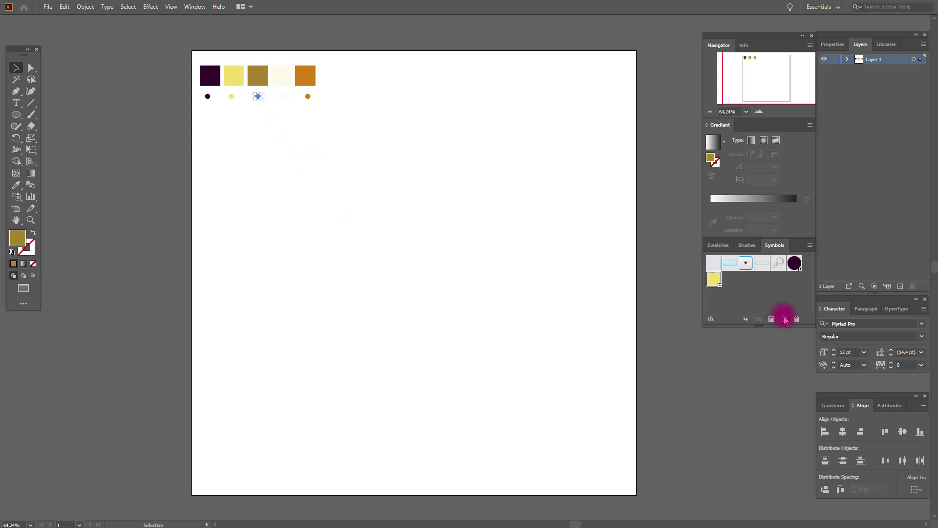
{"action": "left_click", "coordinate": [467, 341]}
Save the cream circle and the orange circle as separate new symbols with the default options.
{"action": "left_click", "coordinate": [284, 97]}
{"action": "left_click", "coordinate": [785, 319]}
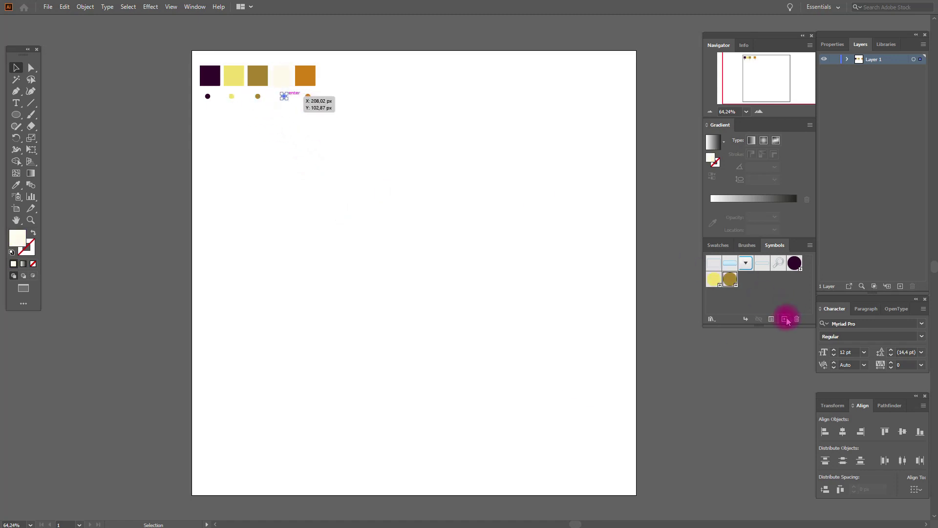
{"action": "left_click", "coordinate": [468, 341]}
{"action": "left_click", "coordinate": [308, 97]}
{"action": "left_click", "coordinate": [785, 318]}
{"action": "left_click", "coordinate": [571, 344]}
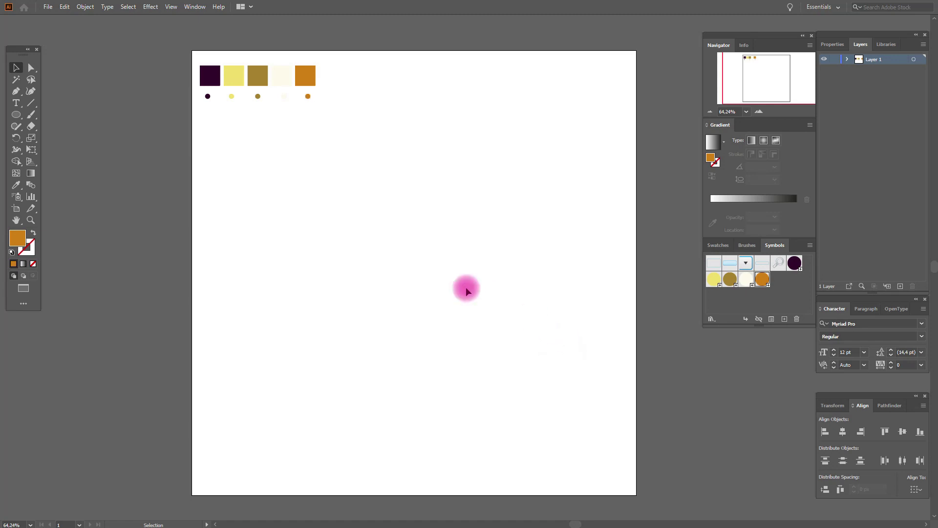
Draw a rectangle in the sampled yellow covering the full artboard width below the circles down to the lower edge, and lock it.
{"action": "left_click", "coordinate": [15, 185]}
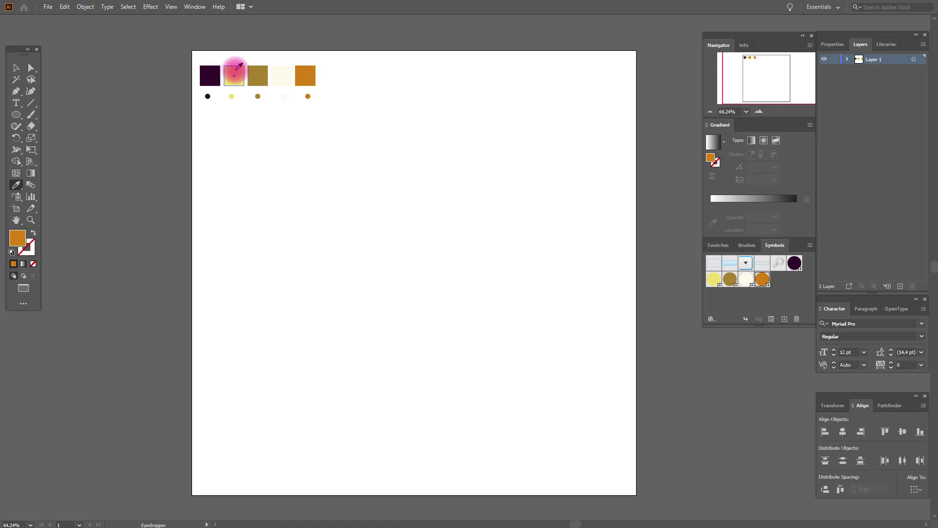
{"action": "left_click", "coordinate": [234, 73]}
{"action": "left_click", "coordinate": [15, 125]}
{"action": "left_click", "coordinate": [16, 115]}
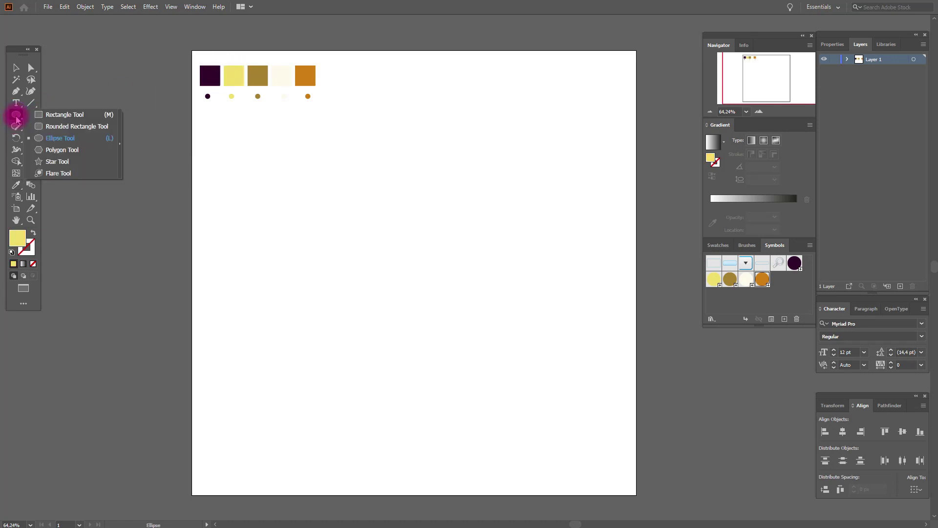
{"action": "left_click", "coordinate": [49, 118]}
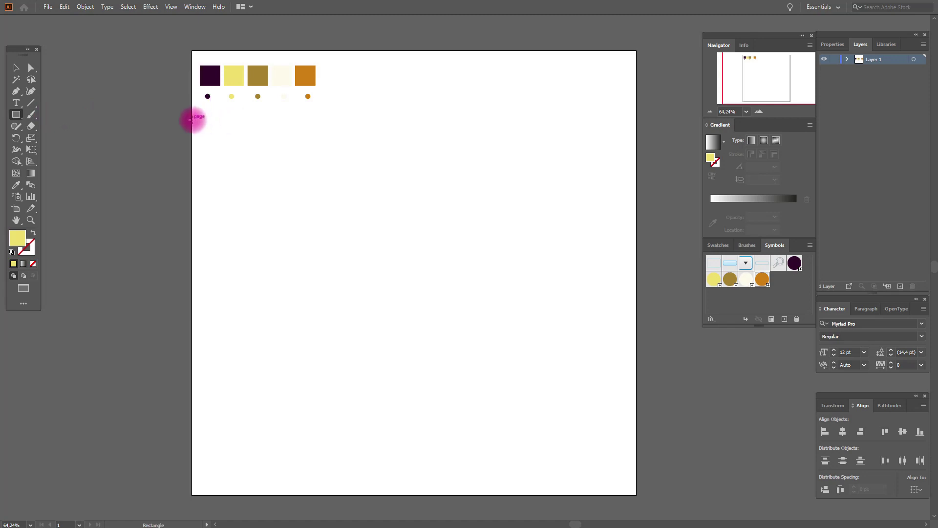
{"action": "left_click_drag", "start_coordinate": [192, 119], "coordinate": [639, 494]}
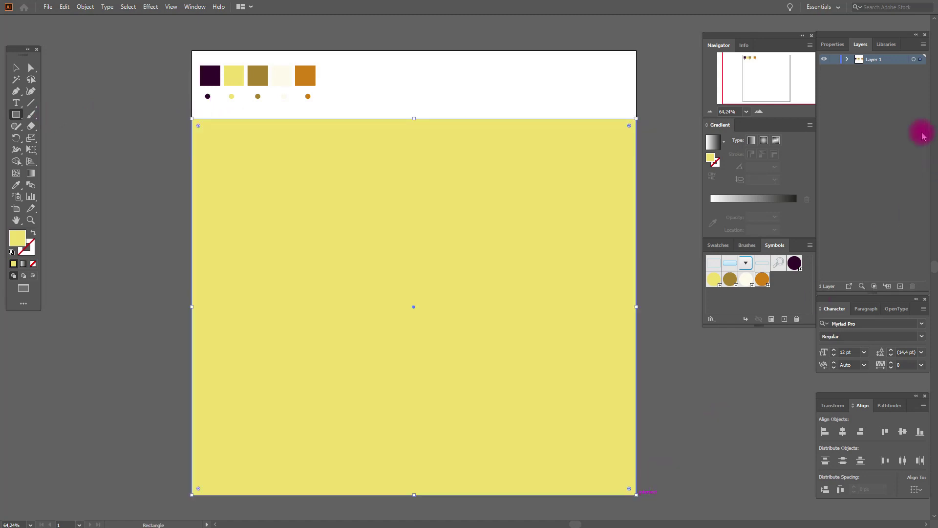
{"action": "left_click", "coordinate": [848, 60]}
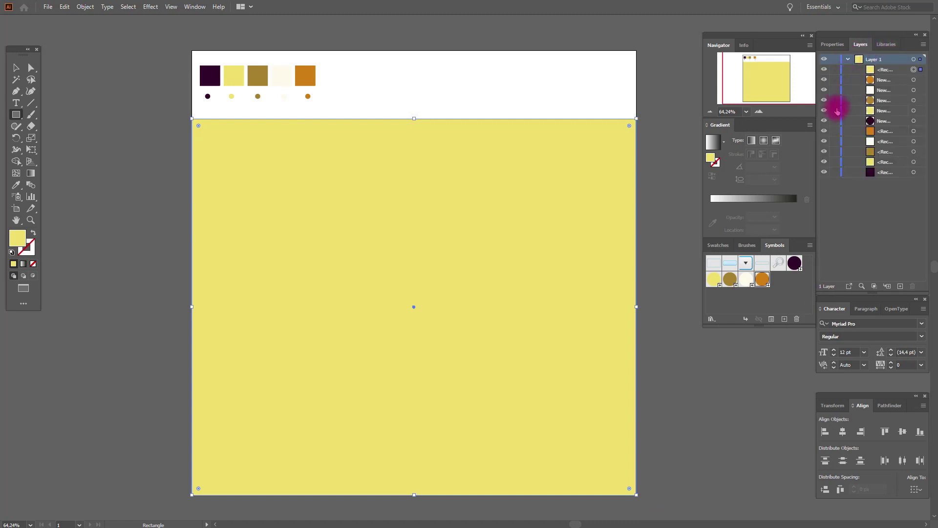
{"action": "left_click", "coordinate": [833, 71]}
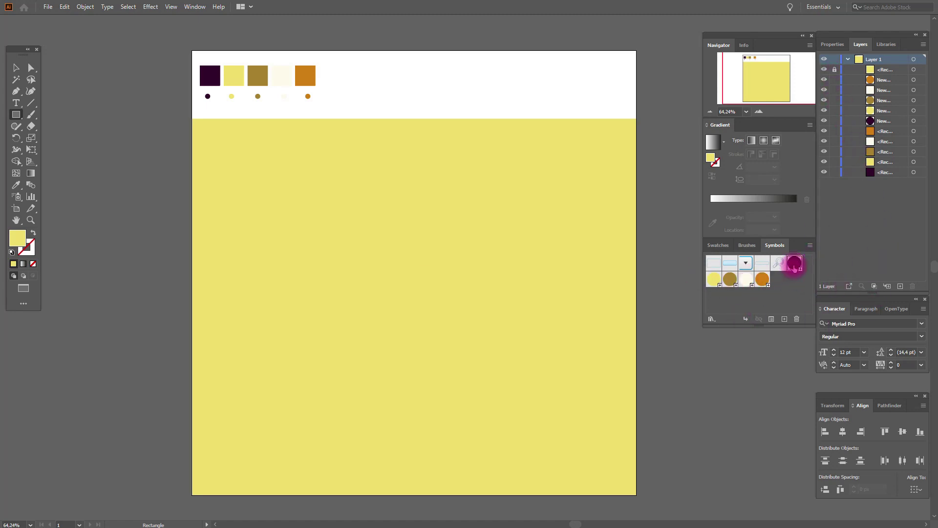
Spray dark purple and olive circle symbols across the whole yellow background with the Symbol Sprayer.
{"action": "left_click", "coordinate": [18, 197]}
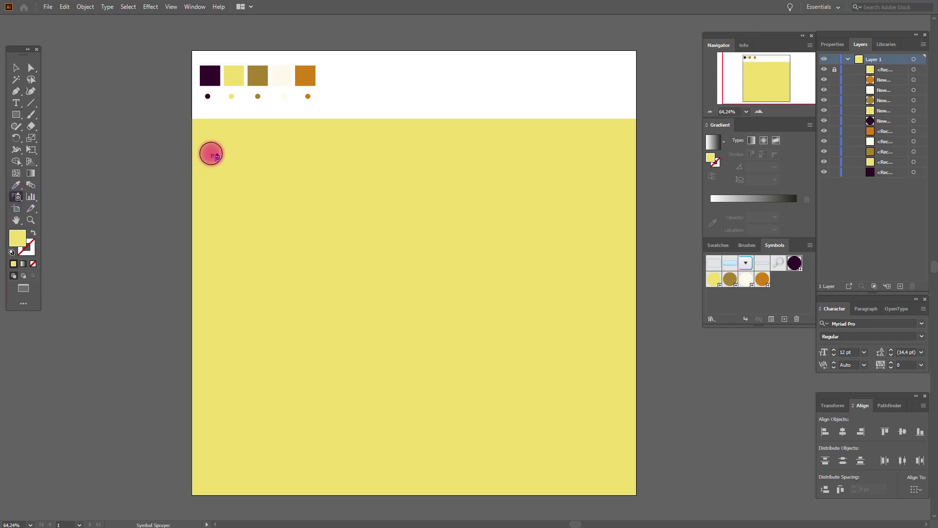
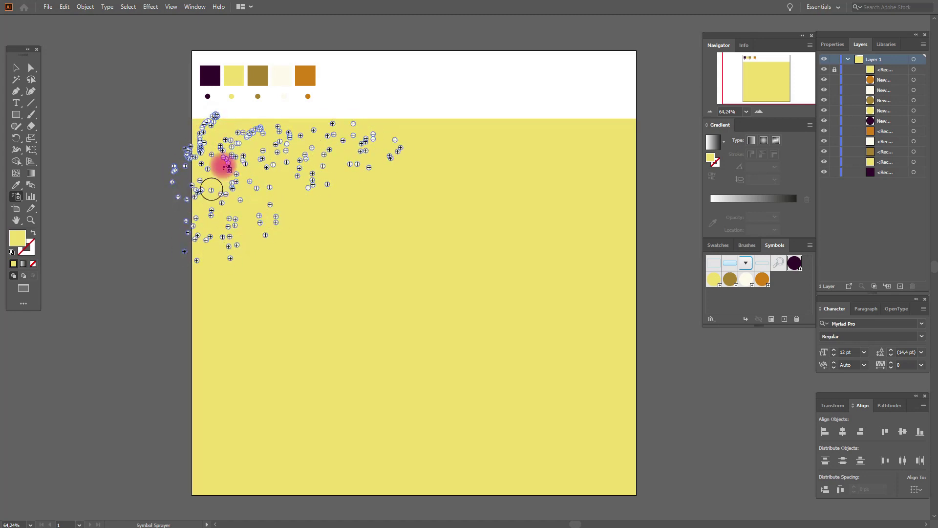
{"action": "mouse_move", "coordinate": [347, 151]}
{"action": "left_mouse_down"}
{"action": "mouse_move", "coordinate": [385, 127]}
{"action": "mouse_move", "coordinate": [634, 212]}
{"action": "mouse_move", "coordinate": [309, 267]}
{"action": "mouse_move", "coordinate": [333, 473]}
{"action": "mouse_move", "coordinate": [623, 446]}
{"action": "mouse_move", "coordinate": [427, 337]}
{"action": "mouse_move", "coordinate": [296, 416]}
{"action": "mouse_move", "coordinate": [421, 231]}
{"action": "mouse_move", "coordinate": [487, 300]}
{"action": "mouse_move", "coordinate": [540, 457]}
{"action": "mouse_move", "coordinate": [625, 365]}
{"action": "mouse_move", "coordinate": [332, 257]}
{"action": "mouse_move", "coordinate": [426, 224]}
{"action": "mouse_move", "coordinate": [473, 338]}
{"action": "left_mouse_up"}
{"action": "left_click", "coordinate": [712, 281]}
{"action": "left_click", "coordinate": [729, 278]}
{"action": "mouse_move", "coordinate": [310, 183]}
{"action": "left_mouse_down"}
{"action": "mouse_move", "coordinate": [229, 149]}
{"action": "mouse_move", "coordinate": [268, 130]}
{"action": "mouse_move", "coordinate": [580, 160]}
{"action": "mouse_move", "coordinate": [436, 201]}
{"action": "mouse_move", "coordinate": [382, 279]}
{"action": "mouse_move", "coordinate": [402, 383]}
{"action": "mouse_move", "coordinate": [227, 380]}
{"action": "mouse_move", "coordinate": [622, 465]}
{"action": "mouse_move", "coordinate": [684, 427]}
{"action": "left_mouse_up"}
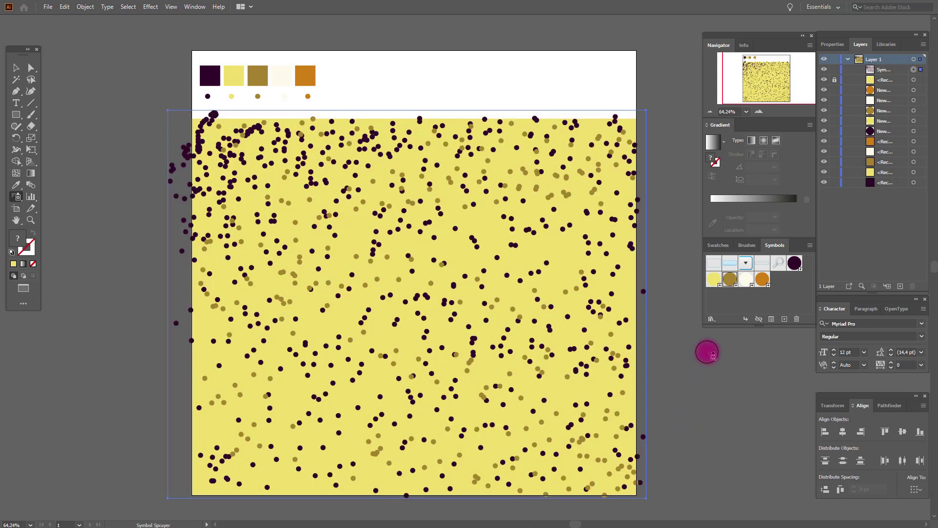
Spray cream and orange circle symbols over the whole yellow background into the same symbol set.
{"action": "left_click", "coordinate": [748, 279]}
{"action": "mouse_move", "coordinate": [225, 191]}
{"action": "left_mouse_down"}
{"action": "mouse_move", "coordinate": [243, 149]}
{"action": "mouse_move", "coordinate": [270, 186]}
{"action": "mouse_move", "coordinate": [256, 199]}
{"action": "mouse_move", "coordinate": [230, 195]}
{"action": "mouse_move", "coordinate": [260, 204]}
{"action": "mouse_move", "coordinate": [362, 138]}
{"action": "mouse_move", "coordinate": [484, 142]}
{"action": "mouse_move", "coordinate": [625, 189]}
{"action": "mouse_move", "coordinate": [432, 228]}
{"action": "mouse_move", "coordinate": [207, 427]}
{"action": "mouse_move", "coordinate": [356, 419]}
{"action": "mouse_move", "coordinate": [486, 476]}
{"action": "mouse_move", "coordinate": [494, 339]}
{"action": "mouse_move", "coordinate": [514, 309]}
{"action": "left_mouse_up"}
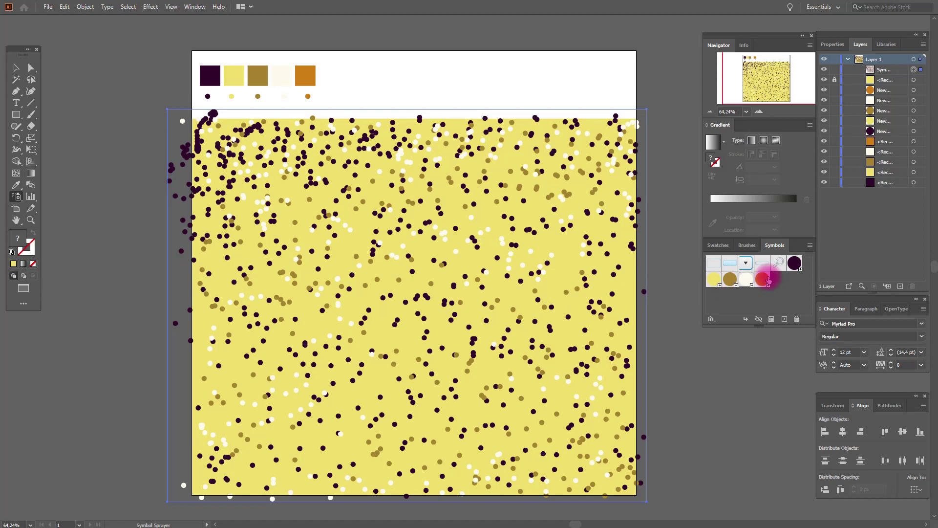
{"action": "left_click", "coordinate": [764, 279]}
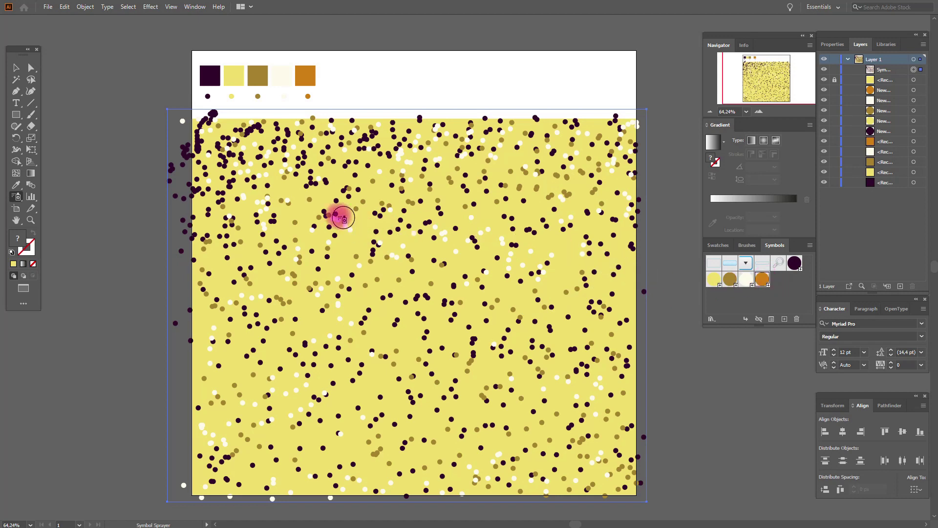
{"action": "mouse_move", "coordinate": [293, 206]}
{"action": "left_mouse_down"}
{"action": "mouse_move", "coordinate": [306, 219]}
{"action": "mouse_move", "coordinate": [325, 223]}
{"action": "mouse_move", "coordinate": [581, 235]}
{"action": "mouse_move", "coordinate": [312, 276]}
{"action": "mouse_move", "coordinate": [520, 319]}
{"action": "mouse_move", "coordinate": [617, 321]}
{"action": "left_mouse_up"}
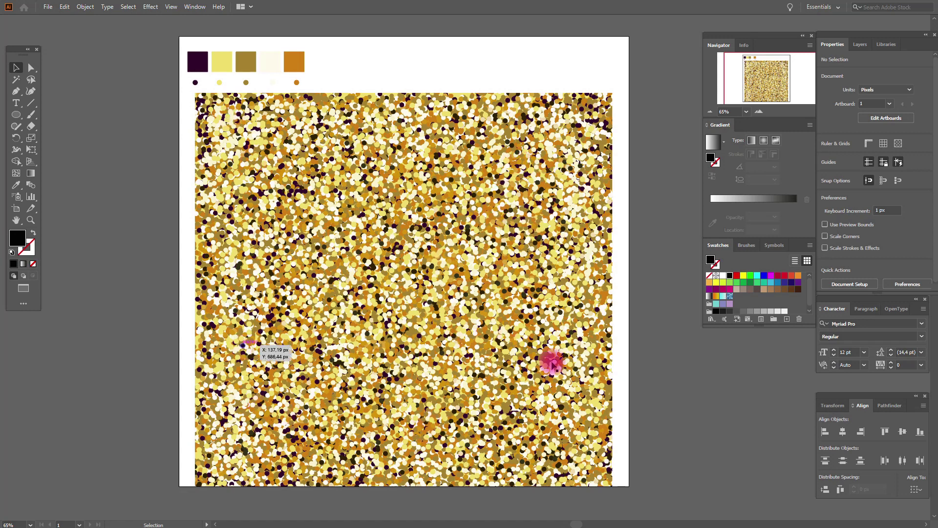
Draw a black circle about 96 px in diameter in the white area above the glitter.
{"action": "left_click", "coordinate": [31, 220]}
{"action": "left_click", "coordinate": [437, 94]}
{"action": "left_click", "coordinate": [507, 238]}
{"action": "key", "text": "v"}
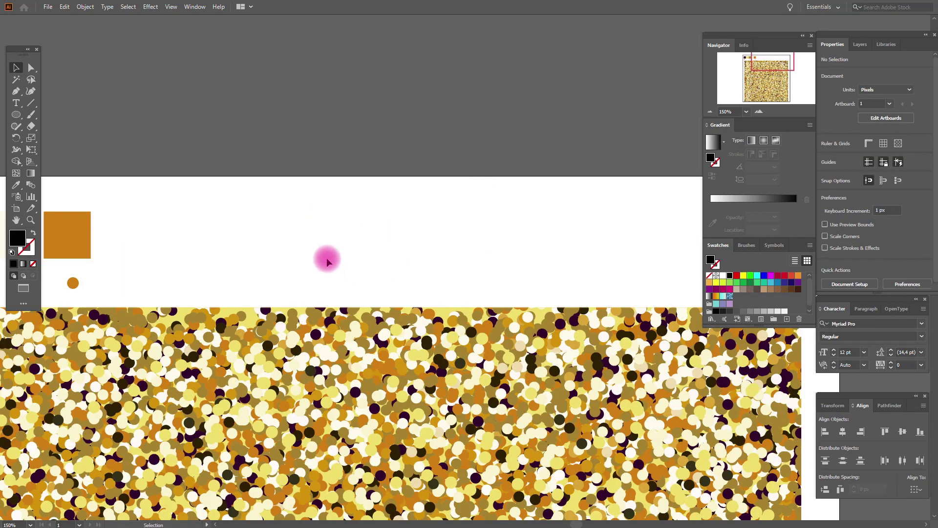
{"action": "left_click", "coordinate": [18, 115]}
{"action": "left_click_drag", "start_coordinate": [296, 194], "coordinate": [390, 293]}
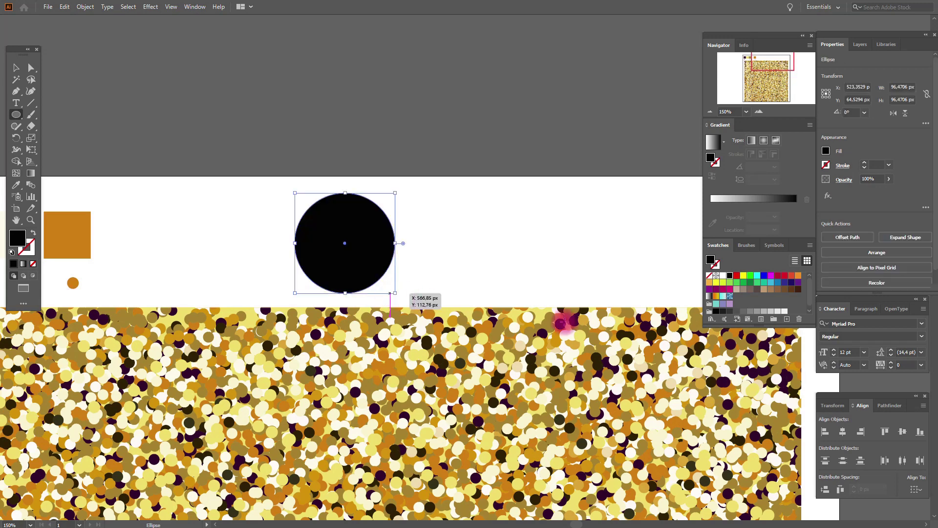
Fill the circle with a white-to-black radial gradient, adding a dark brown stop near the white end and a white-brown midpoint at about 60%.
{"action": "left_click", "coordinate": [765, 141]}
{"action": "left_click", "coordinate": [752, 220]}
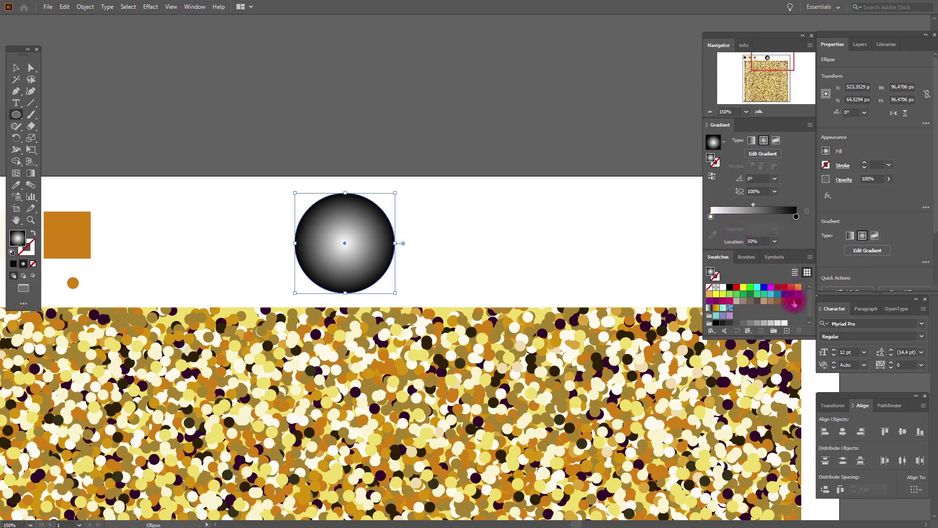
{"action": "left_click_drag", "start_coordinate": [793, 304], "coordinate": [755, 214]}
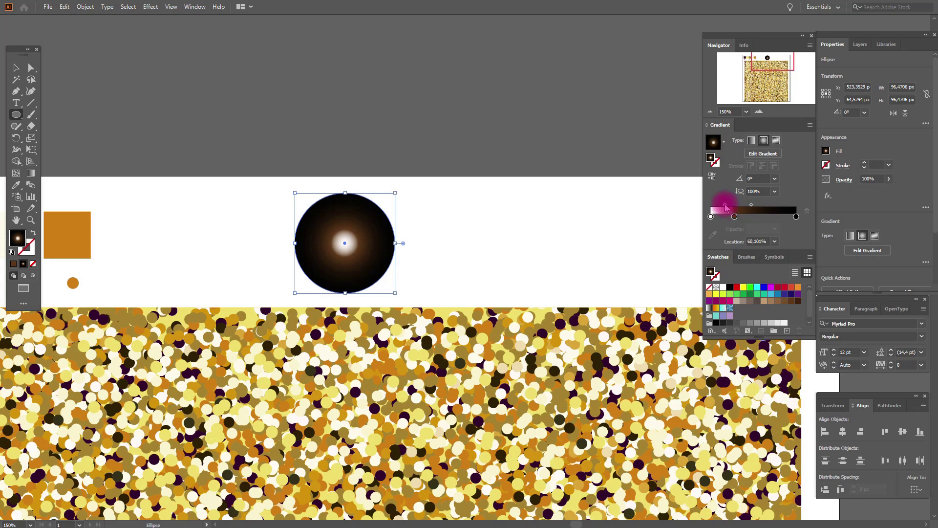
{"action": "left_click_drag", "start_coordinate": [726, 213], "coordinate": [31, 79]}
Move the gradient circle onto the upper part of the glitter and set its blending mode to Screen.
{"action": "left_click_drag", "start_coordinate": [351, 241], "coordinate": [344, 371]}
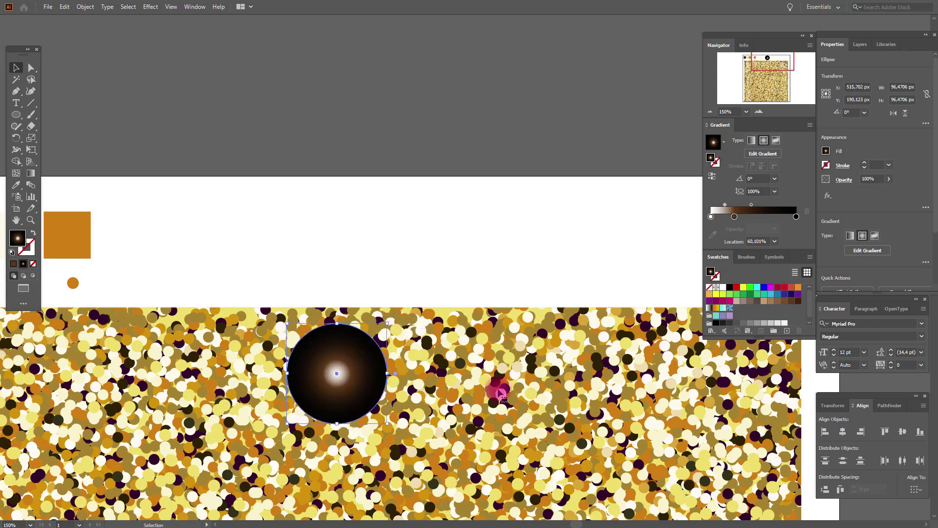
{"action": "left_click", "coordinate": [846, 180]}
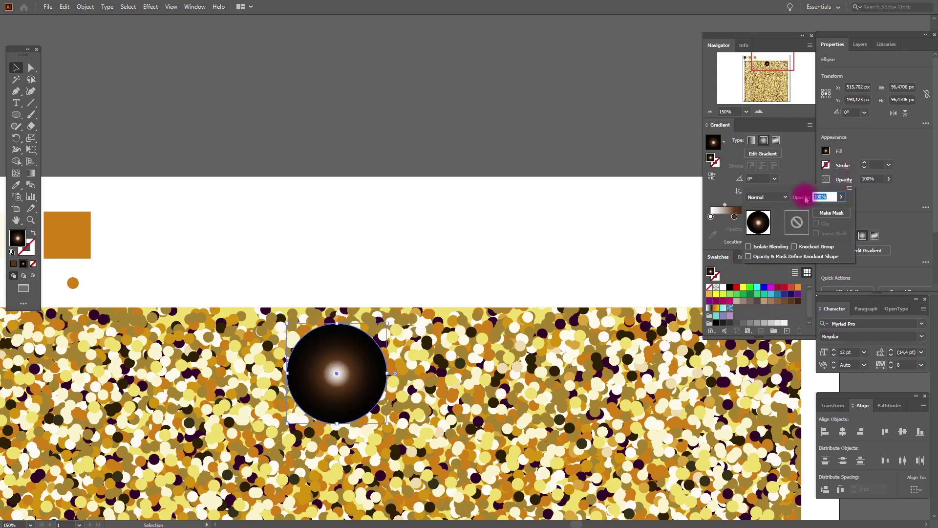
{"action": "left_click", "coordinate": [771, 196]}
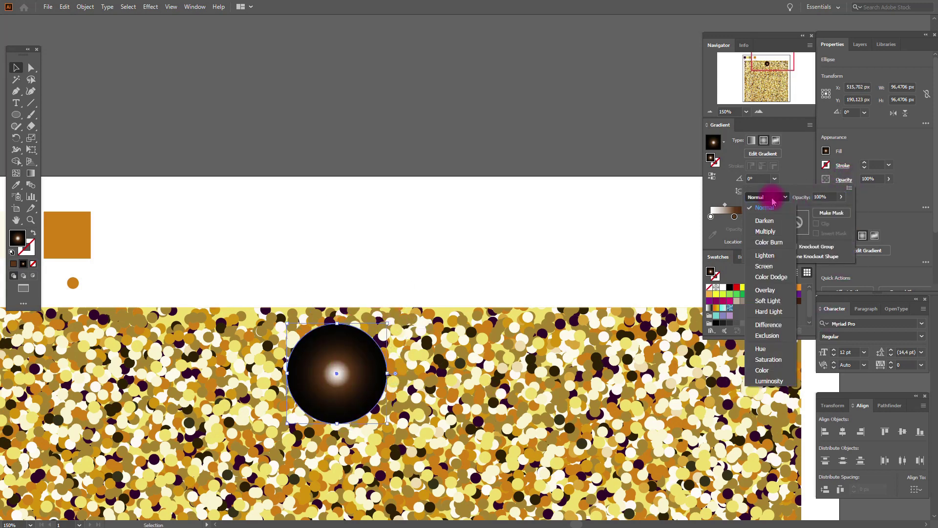
{"action": "left_click", "coordinate": [764, 266]}
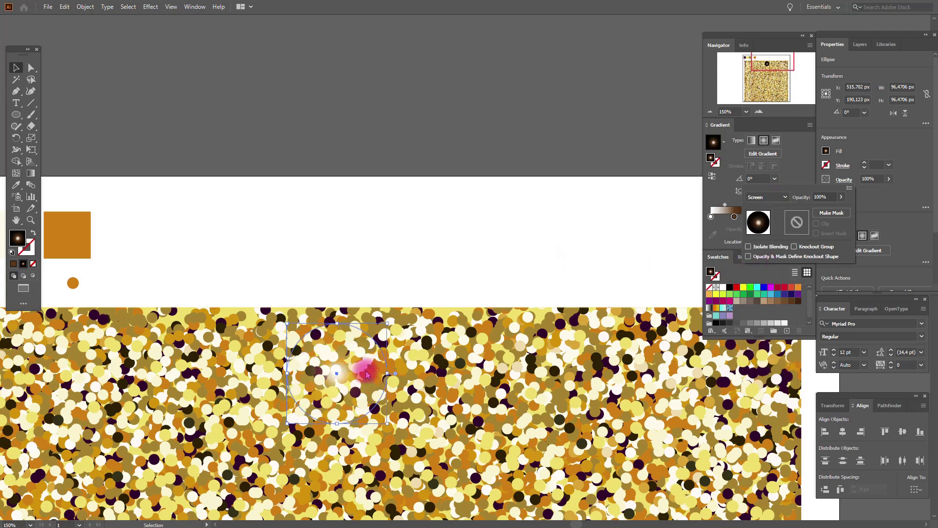
{"action": "left_click", "coordinate": [342, 374]}
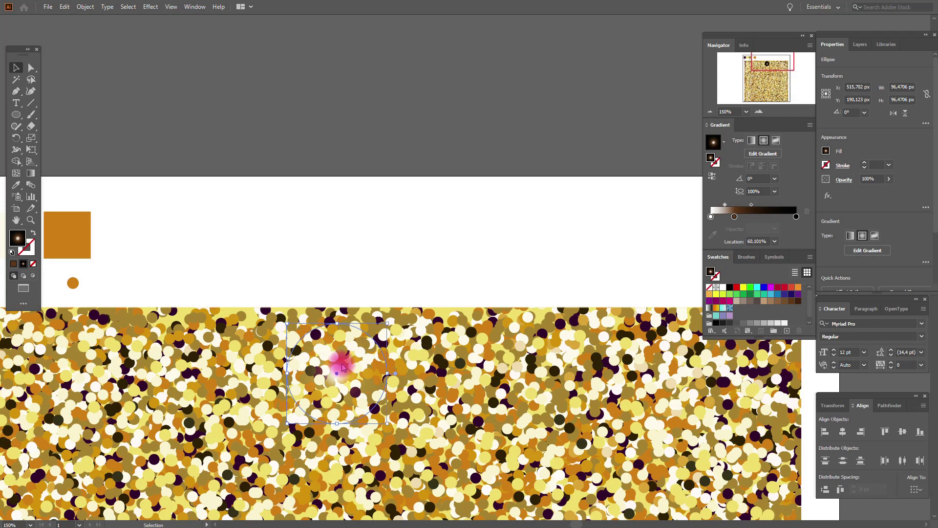
{"action": "left_click_drag", "start_coordinate": [348, 362], "coordinate": [351, 365]}
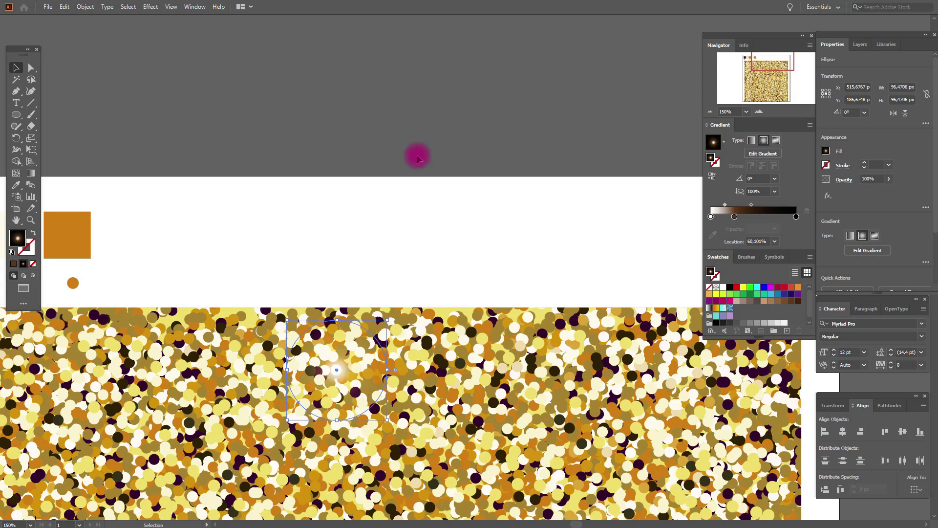
Save the glowing circle on the glitter as a new symbol with the default options.
{"action": "left_click", "coordinate": [336, 371]}
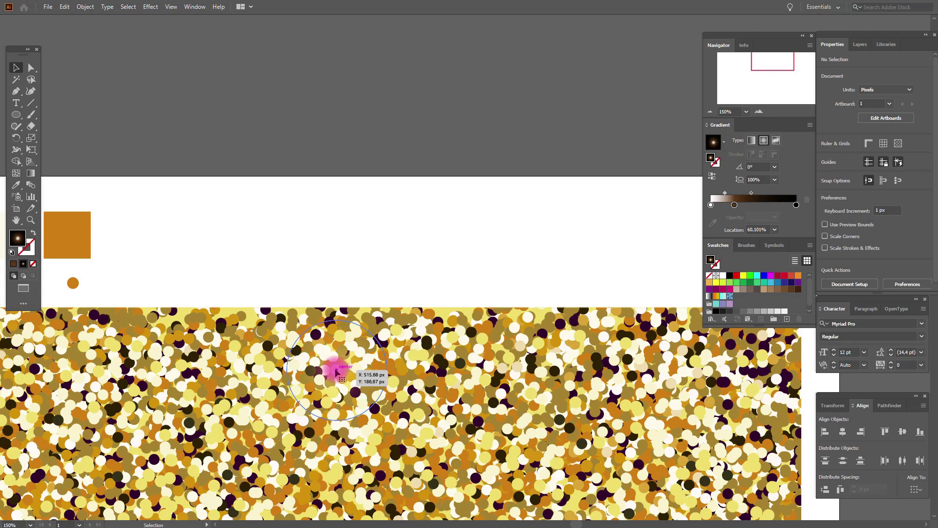
{"action": "left_click", "coordinate": [778, 247]}
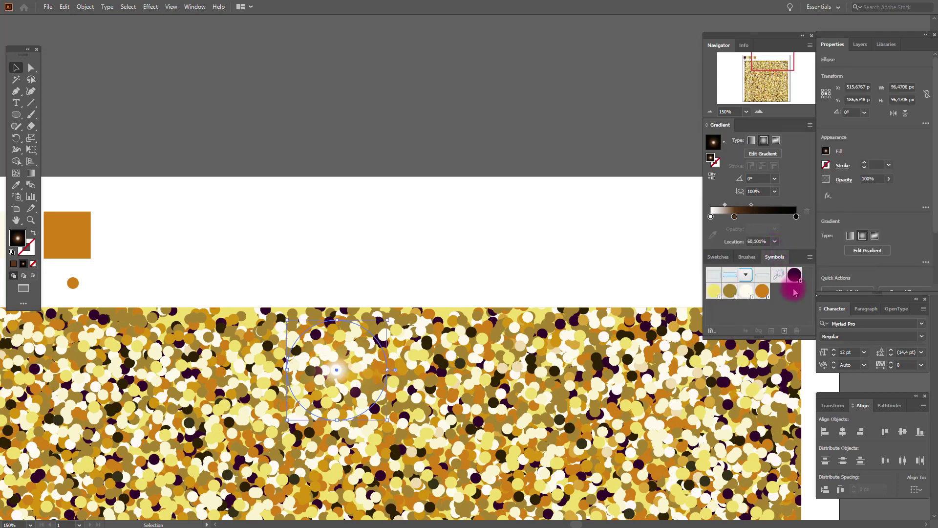
{"action": "left_click", "coordinate": [784, 332]}
{"action": "left_click", "coordinate": [463, 341]}
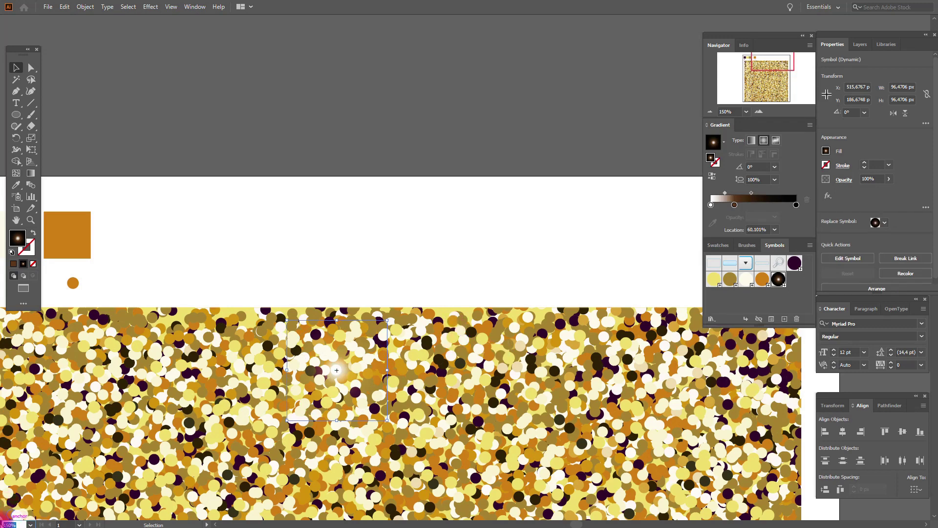
Spray the glow symbol sparsely over the whole glitter area and deselect the symbol set.
{"action": "left_click", "coordinate": [6, 522]}
{"action": "type", "text": "65"}
{"action": "key", "text": "Return"}
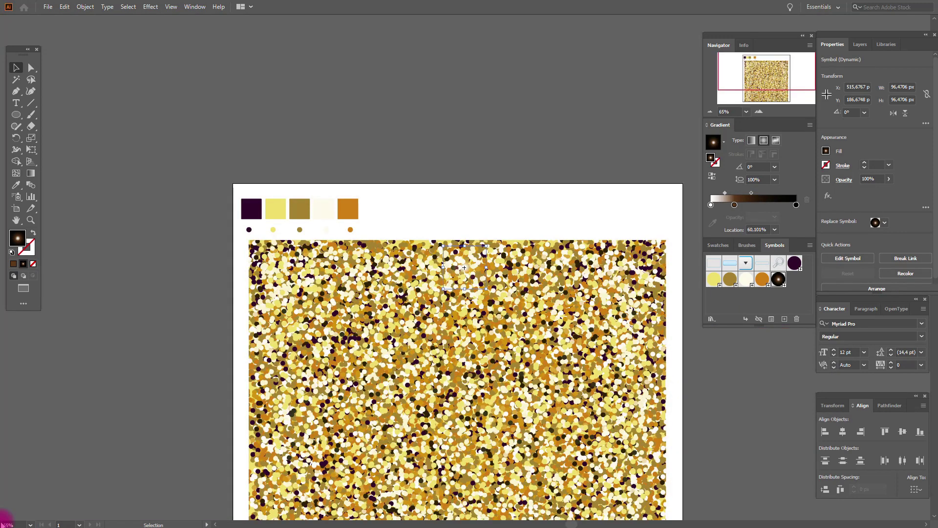
{"action": "left_click", "coordinate": [16, 219]}
{"action": "left_click_drag", "start_coordinate": [490, 365], "coordinate": [415, 227]}
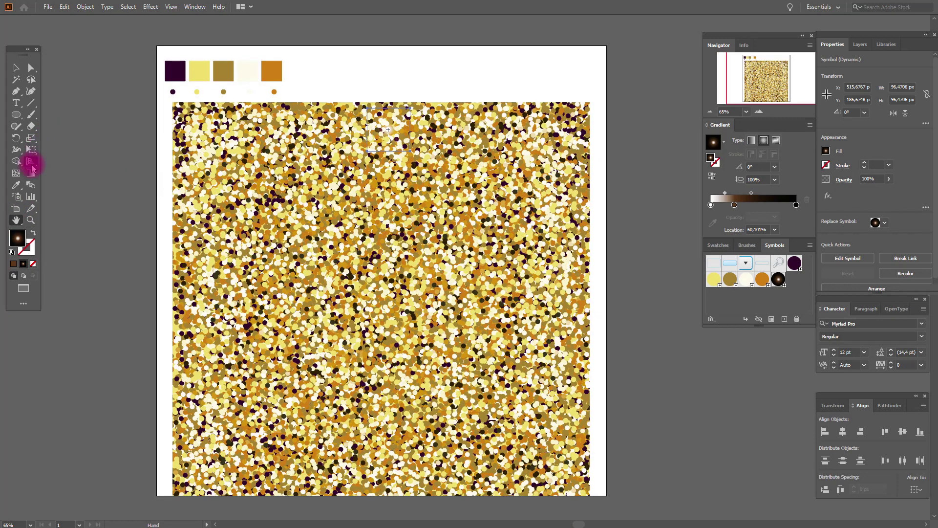
{"action": "left_click", "coordinate": [16, 196]}
{"action": "mouse_move", "coordinate": [202, 135]}
{"action": "left_mouse_down"}
{"action": "mouse_move", "coordinate": [335, 138]}
{"action": "mouse_move", "coordinate": [325, 211]}
{"action": "mouse_move", "coordinate": [248, 207]}
{"action": "left_mouse_up"}
{"action": "mouse_move", "coordinate": [359, 174]}
{"action": "left_mouse_down"}
{"action": "mouse_move", "coordinate": [416, 272]}
{"action": "mouse_move", "coordinate": [538, 155]}
{"action": "mouse_move", "coordinate": [543, 269]}
{"action": "mouse_move", "coordinate": [495, 300]}
{"action": "mouse_move", "coordinate": [380, 325]}
{"action": "mouse_move", "coordinate": [303, 268]}
{"action": "mouse_move", "coordinate": [278, 263]}
{"action": "mouse_move", "coordinate": [221, 316]}
{"action": "mouse_move", "coordinate": [248, 386]}
{"action": "mouse_move", "coordinate": [290, 313]}
{"action": "mouse_move", "coordinate": [327, 376]}
{"action": "mouse_move", "coordinate": [319, 442]}
{"action": "mouse_move", "coordinate": [363, 435]}
{"action": "mouse_move", "coordinate": [462, 359]}
{"action": "mouse_move", "coordinate": [518, 438]}
{"action": "mouse_move", "coordinate": [552, 420]}
{"action": "mouse_move", "coordinate": [564, 378]}
{"action": "mouse_move", "coordinate": [537, 302]}
{"action": "mouse_move", "coordinate": [484, 332]}
{"action": "mouse_move", "coordinate": [401, 292]}
{"action": "mouse_move", "coordinate": [377, 233]}
{"action": "mouse_move", "coordinate": [394, 201]}
{"action": "mouse_move", "coordinate": [478, 355]}
{"action": "mouse_move", "coordinate": [430, 415]}
{"action": "mouse_move", "coordinate": [496, 454]}
{"action": "mouse_move", "coordinate": [559, 472]}
{"action": "mouse_move", "coordinate": [209, 460]}
{"action": "mouse_move", "coordinate": [199, 369]}
{"action": "mouse_move", "coordinate": [464, 182]}
{"action": "mouse_move", "coordinate": [460, 147]}
{"action": "mouse_move", "coordinate": [415, 128]}
{"action": "mouse_move", "coordinate": [438, 155]}
{"action": "left_mouse_up"}
{"action": "left_click", "coordinate": [17, 67]}
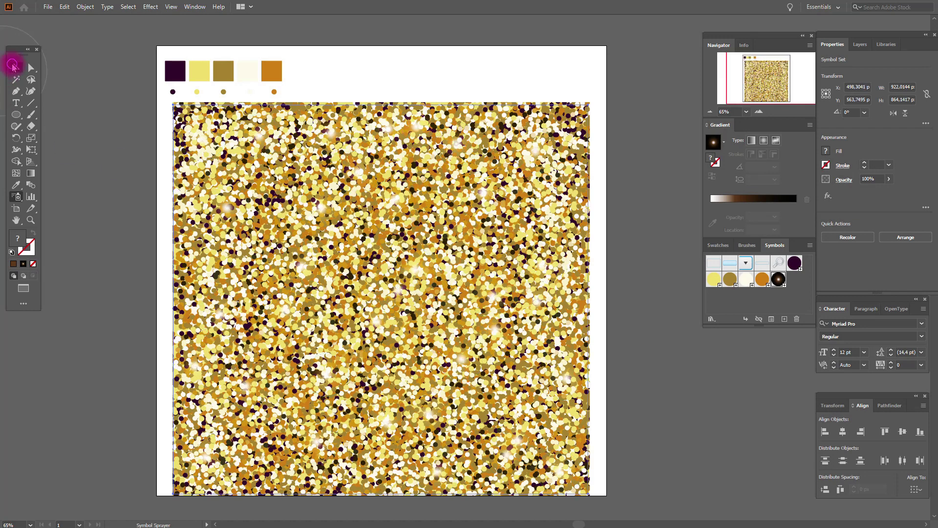
{"action": "left_click", "coordinate": [116, 148]}
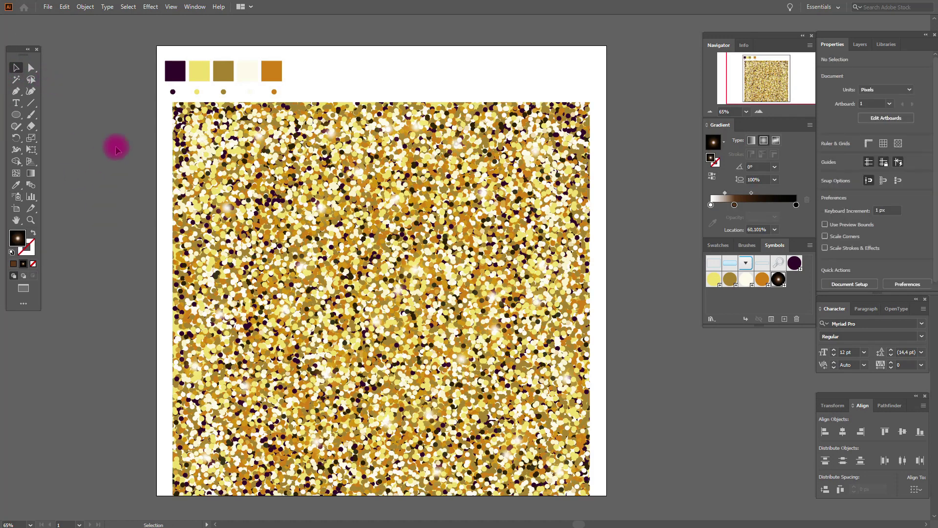
Draw a second gradient-filled circle about 106 px in diameter in the white area above the glitter.
{"action": "left_click", "coordinate": [30, 220]}
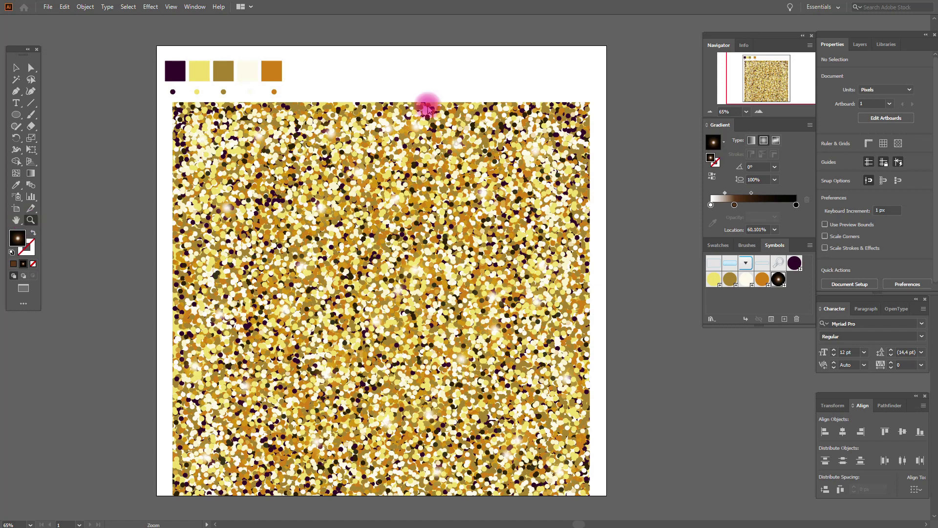
{"action": "left_click", "coordinate": [517, 92]}
{"action": "left_click", "coordinate": [432, 227]}
{"action": "left_click", "coordinate": [306, 303]}
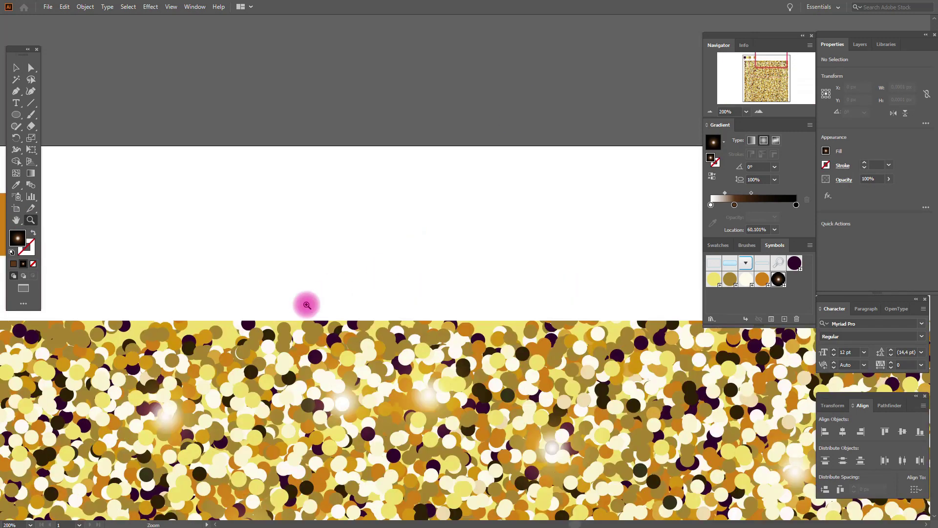
{"action": "left_click", "coordinate": [16, 114]}
{"action": "left_click_drag", "start_coordinate": [242, 157], "coordinate": [389, 296]}
{"action": "left_click", "coordinate": [27, 249]}
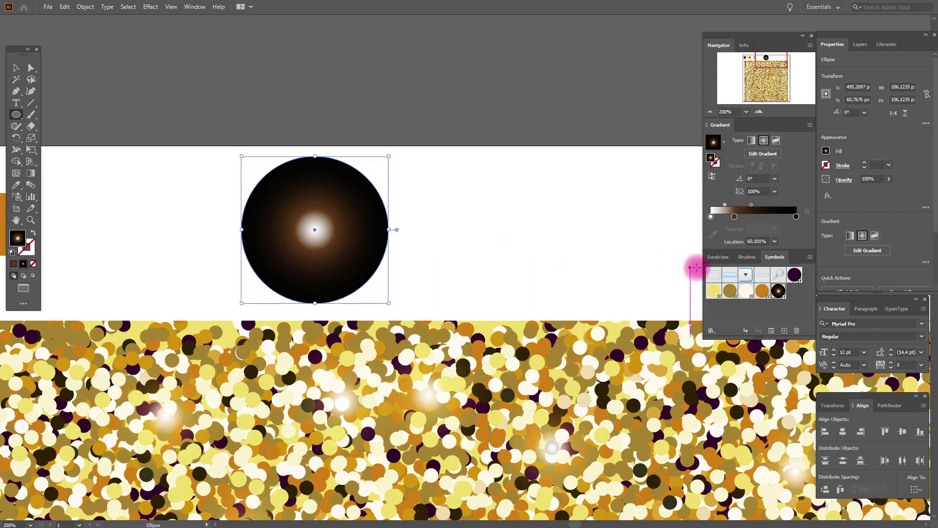
Recolour the circle's middle gradient stop to orange and set the orange-black midpoint to 13%.
{"action": "left_click", "coordinate": [718, 257]}
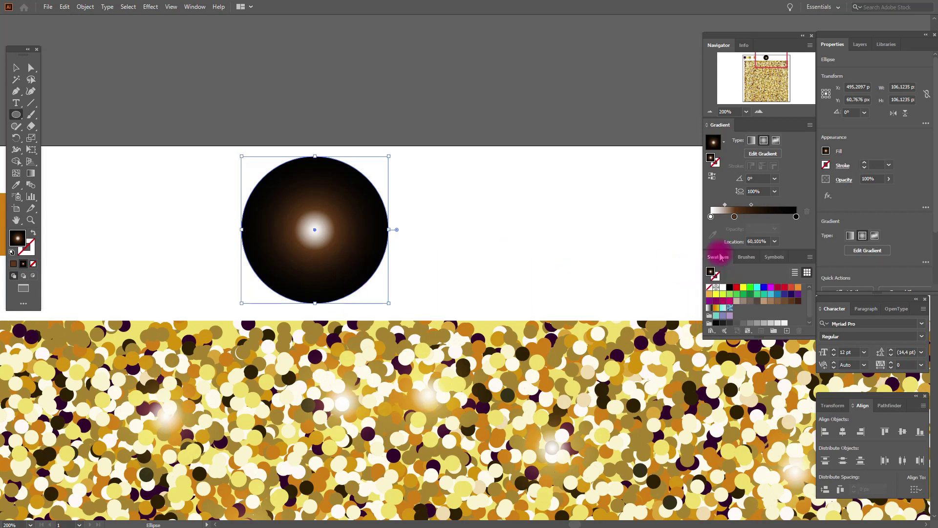
{"action": "left_click", "coordinate": [806, 282]}
{"action": "left_click_drag", "start_coordinate": [799, 290], "coordinate": [773, 247]}
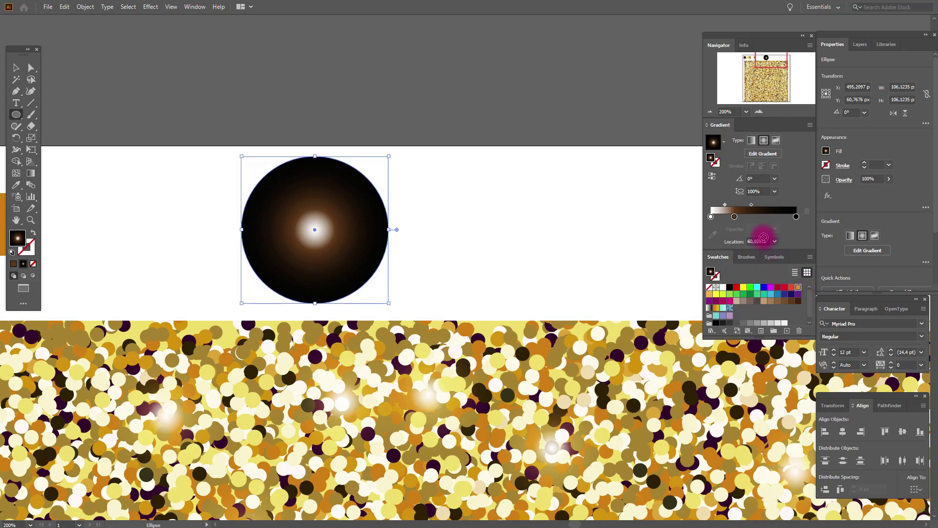
{"action": "left_click_drag", "start_coordinate": [736, 220], "coordinate": [735, 220]}
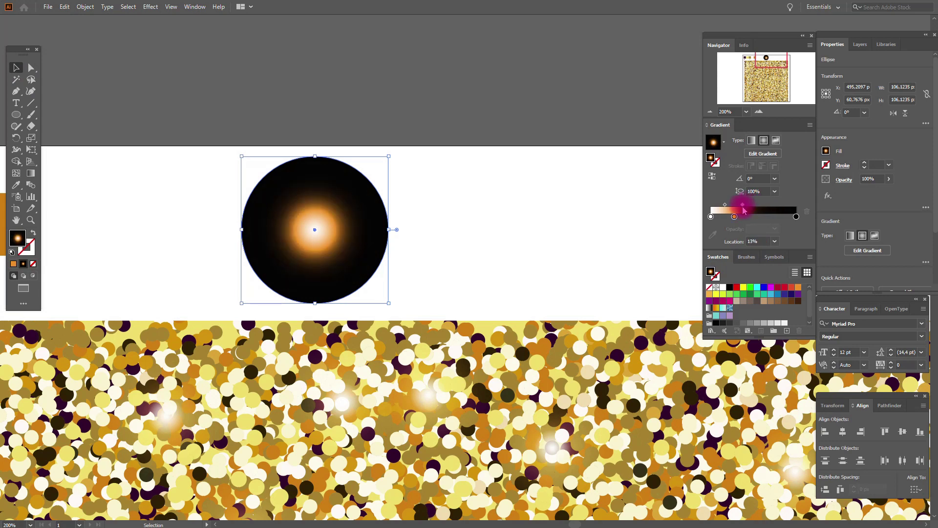
Paste a copy of the orange glow circle on the artboard.
{"action": "left_click", "coordinate": [380, 230]}
{"action": "key", "text": "a"}
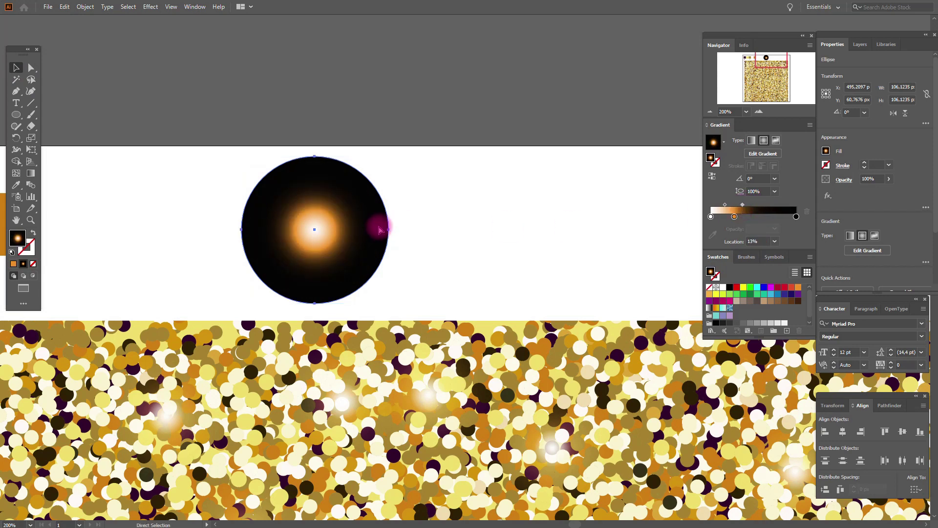
{"action": "key", "text": "ctrl+c"}
{"action": "key", "text": "ctrl+v"}
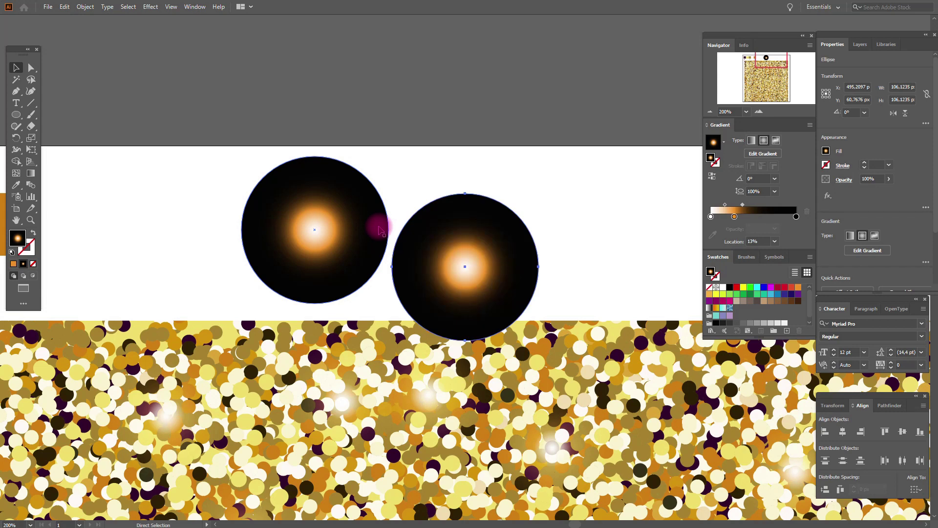
Give the copied circle a white-to-black radial gradient with the midpoint at about 17% and scale it down to about half size.
{"action": "left_click", "coordinate": [710, 308]}
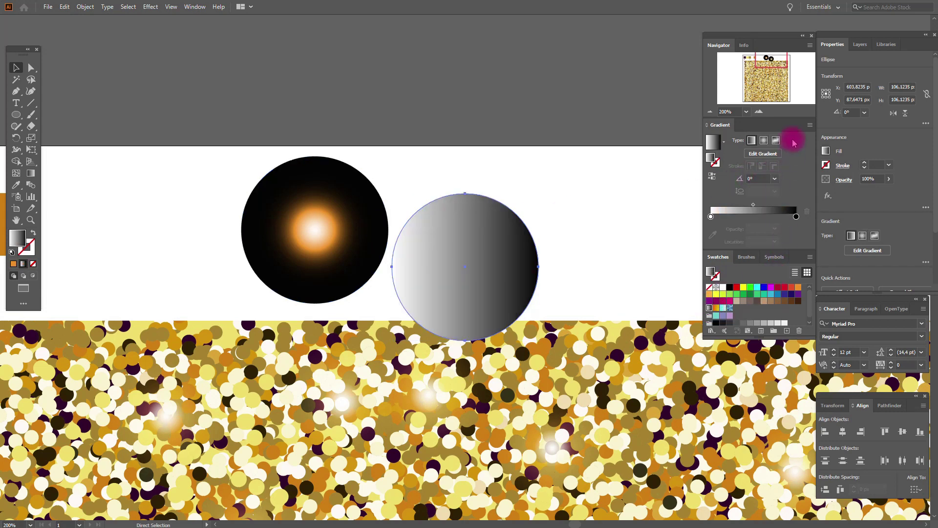
{"action": "left_click", "coordinate": [764, 141]}
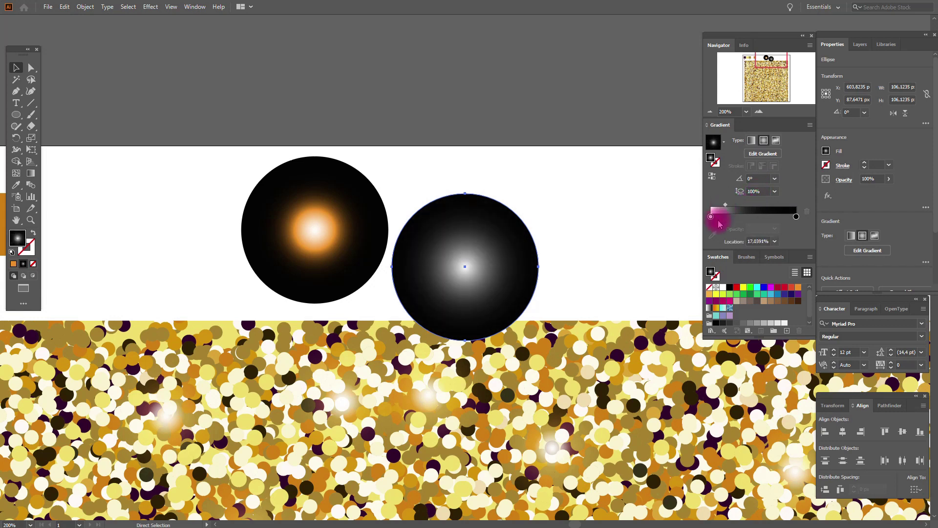
{"action": "left_click", "coordinate": [16, 68]}
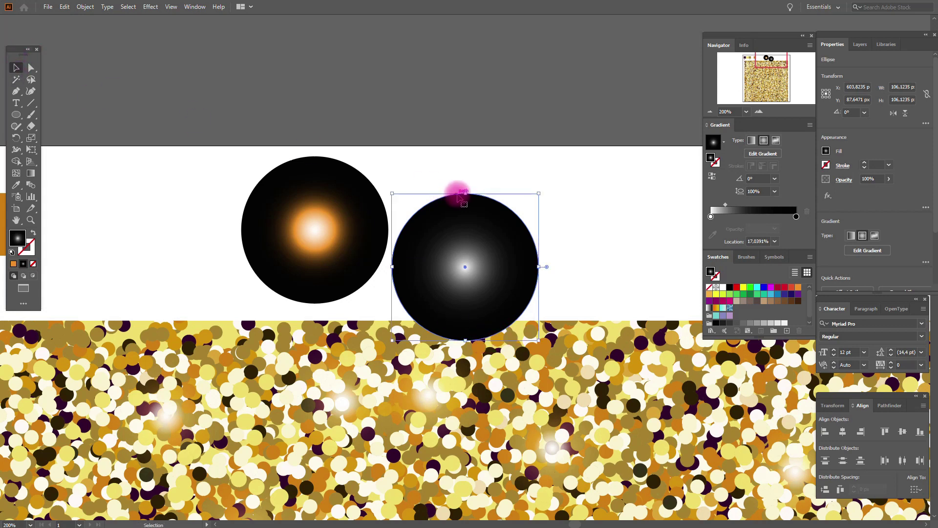
{"action": "left_click_drag", "start_coordinate": [470, 215], "coordinate": [475, 261]}
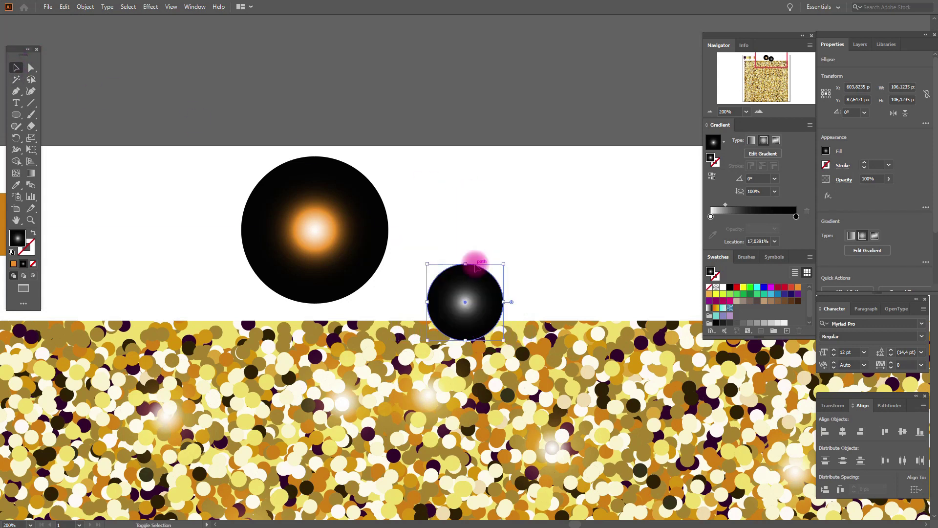
Centre the small white glow circle on the orange glow circle and set both circles' blending mode to Screen.
{"action": "left_click_drag", "start_coordinate": [395, 287], "coordinate": [335, 240]}
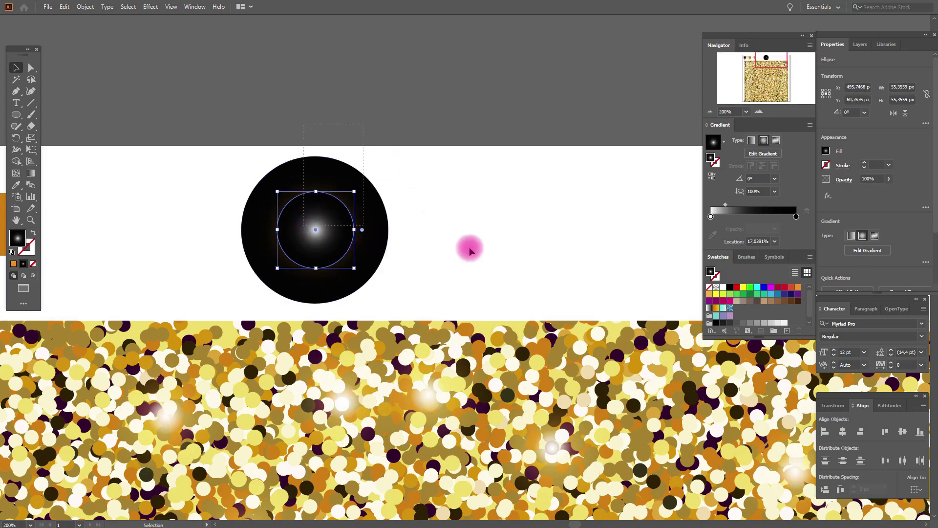
{"action": "key", "text": "ctrl+a"}
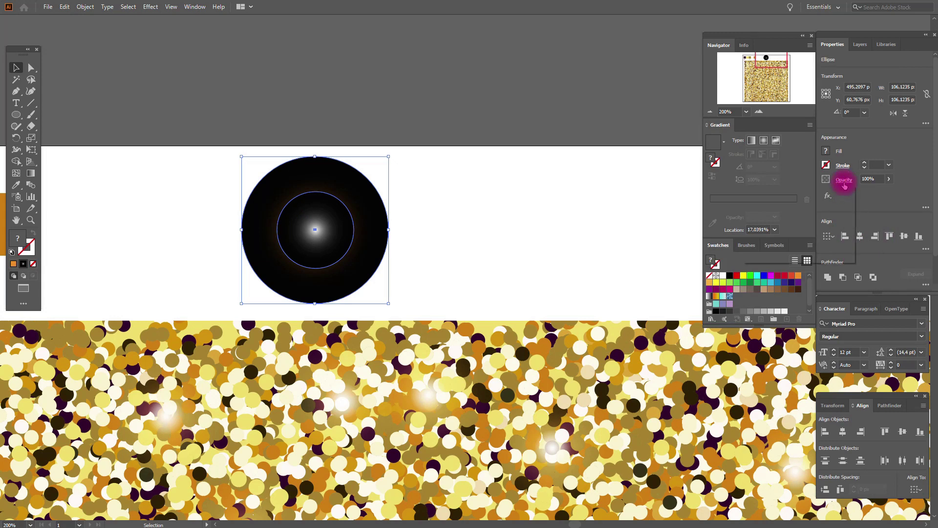
{"action": "left_click", "coordinate": [844, 181]}
{"action": "left_click", "coordinate": [769, 197]}
{"action": "left_click", "coordinate": [752, 269]}
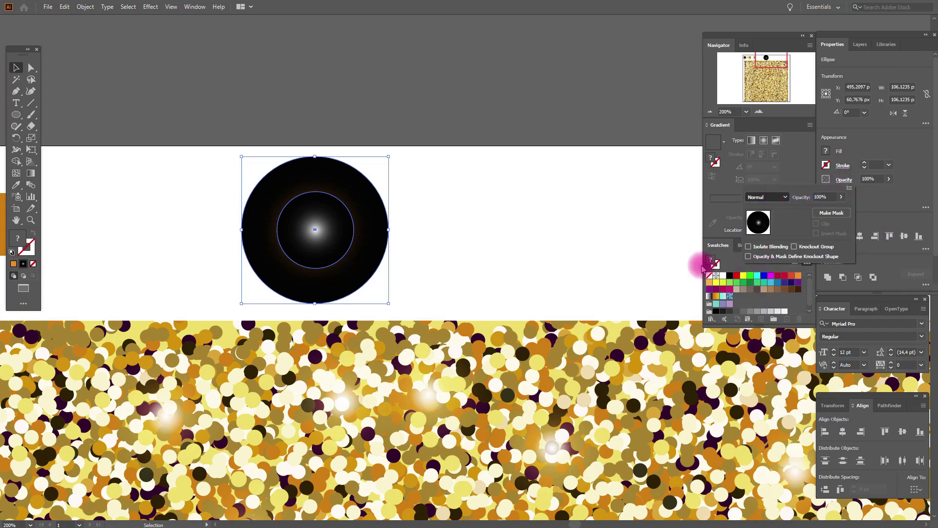
{"action": "left_click", "coordinate": [424, 216]}
{"action": "left_click", "coordinate": [424, 216]}
Paste a copy of the orange glow circle and flatten it into a thin ellipse about 6.5 px high.
{"action": "left_click", "coordinate": [309, 170]}
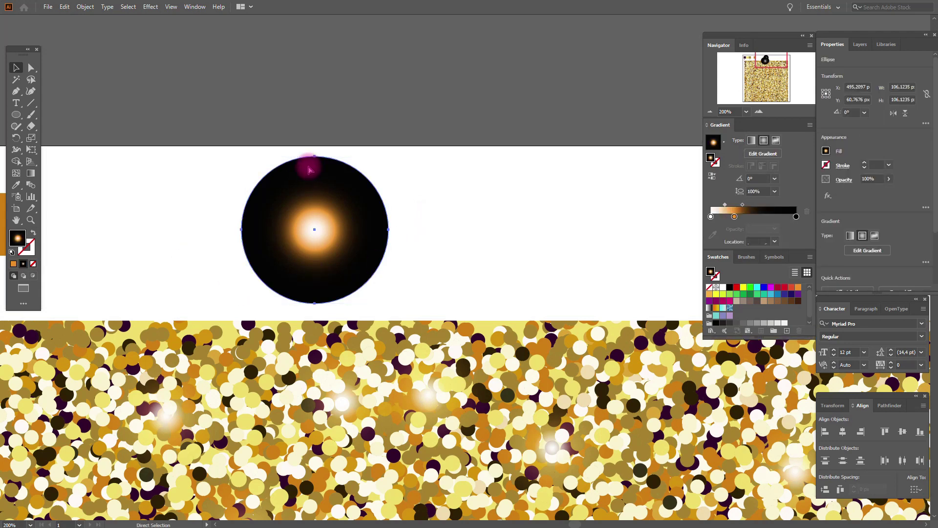
{"action": "key", "text": "ctrl+v"}
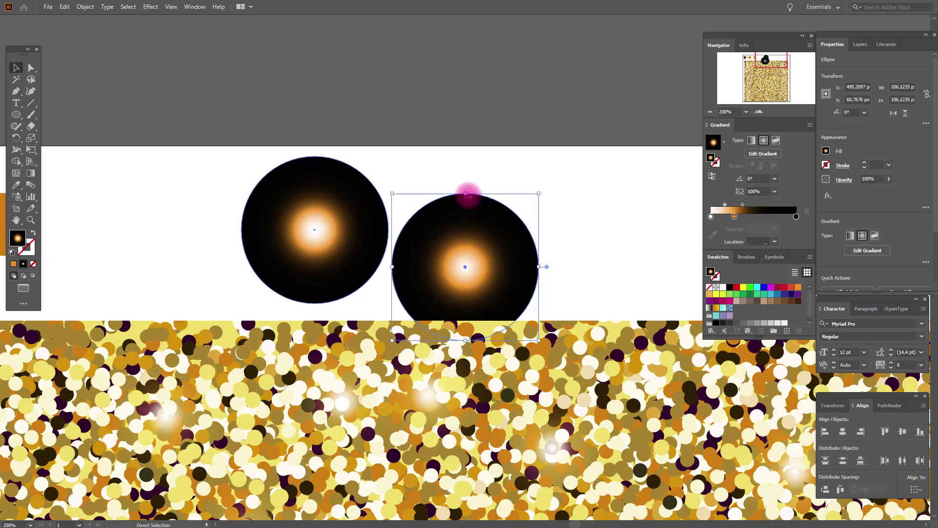
{"action": "left_click_drag", "start_coordinate": [468, 194], "coordinate": [466, 269]}
{"action": "left_click_drag", "start_coordinate": [389, 271], "coordinate": [391, 274]}
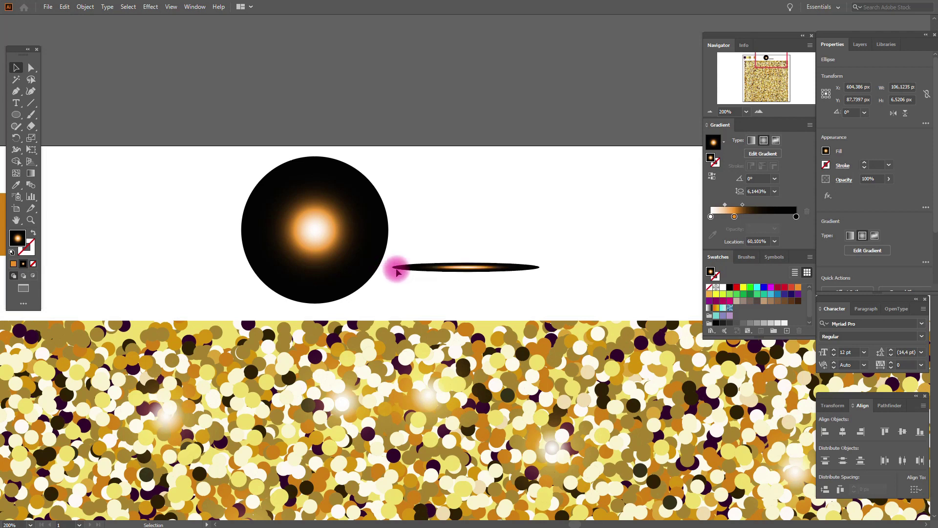
Stretch the flattened ellipse to about 213 px wide and centre it over the glow circles.
{"action": "left_click", "coordinate": [397, 271]}
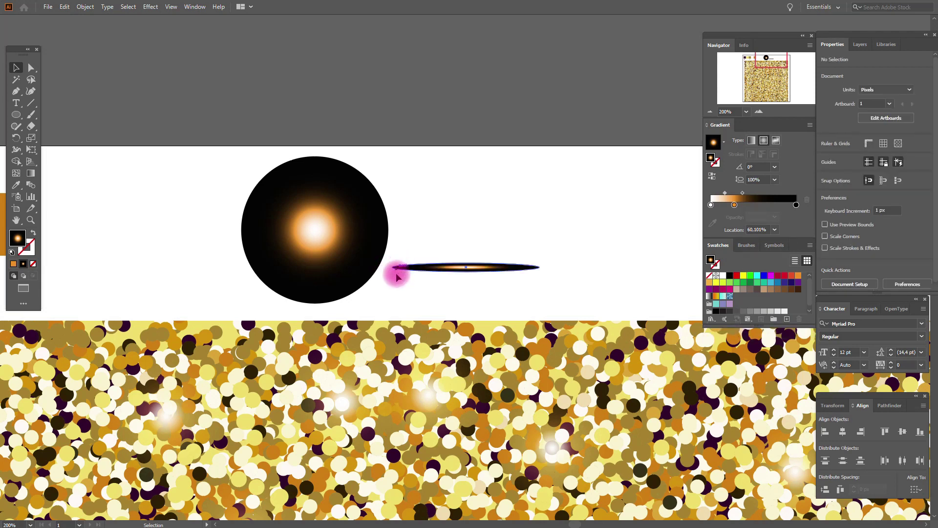
{"action": "left_click", "coordinate": [392, 270]}
{"action": "left_click_drag", "start_coordinate": [392, 271], "coordinate": [244, 268]}
{"action": "left_click_drag", "start_coordinate": [417, 273], "coordinate": [343, 236]}
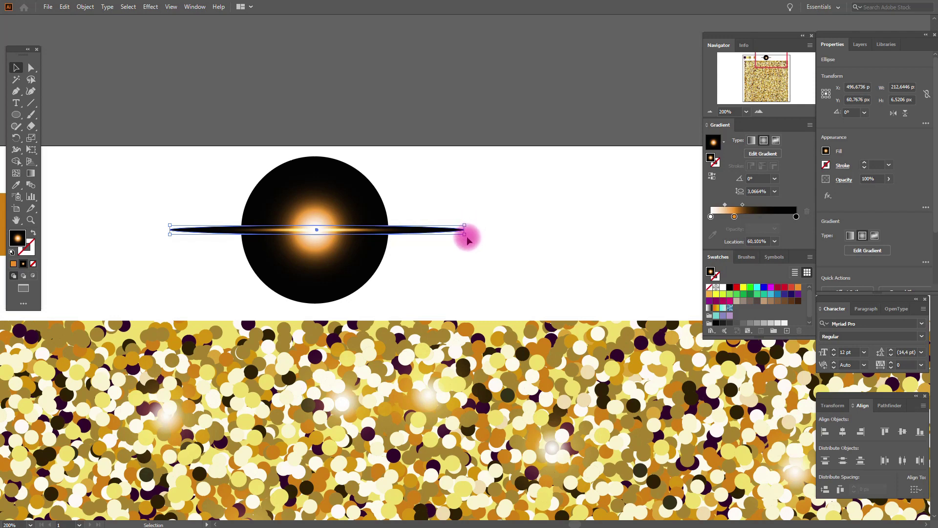
Rotate the thin ellipse clockwise by about 27.5°, thicken it slightly and recentre it on the glow.
{"action": "left_click", "coordinate": [30, 220]}
{"action": "left_click", "coordinate": [415, 239]}
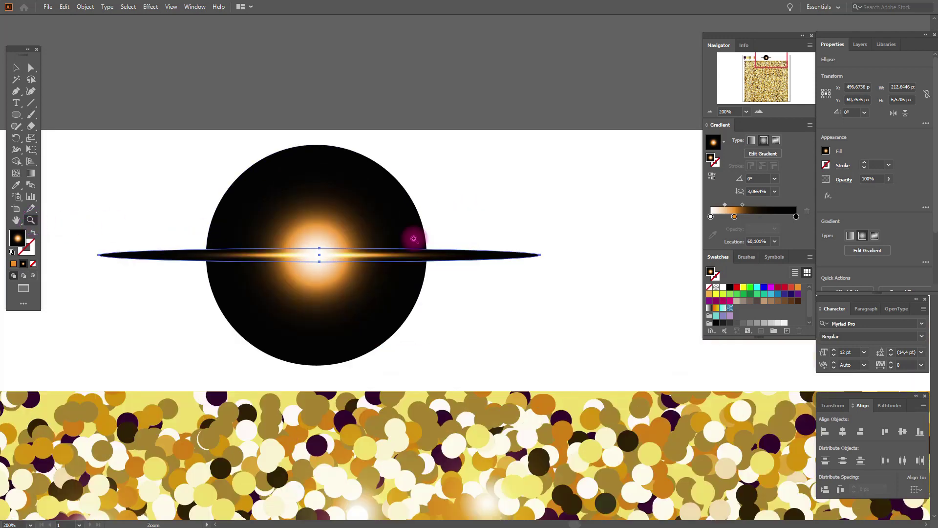
{"action": "left_click", "coordinate": [16, 67]}
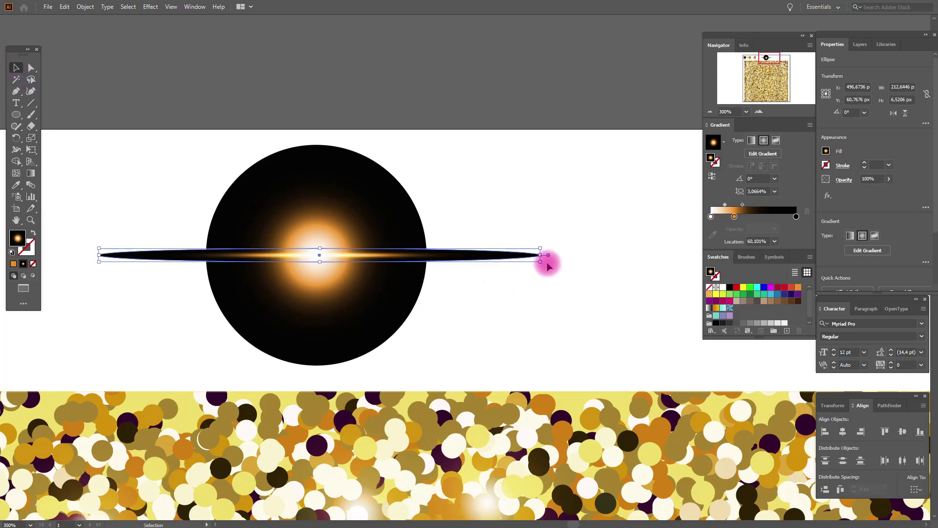
{"action": "left_click_drag", "start_coordinate": [543, 264], "coordinate": [531, 376]}
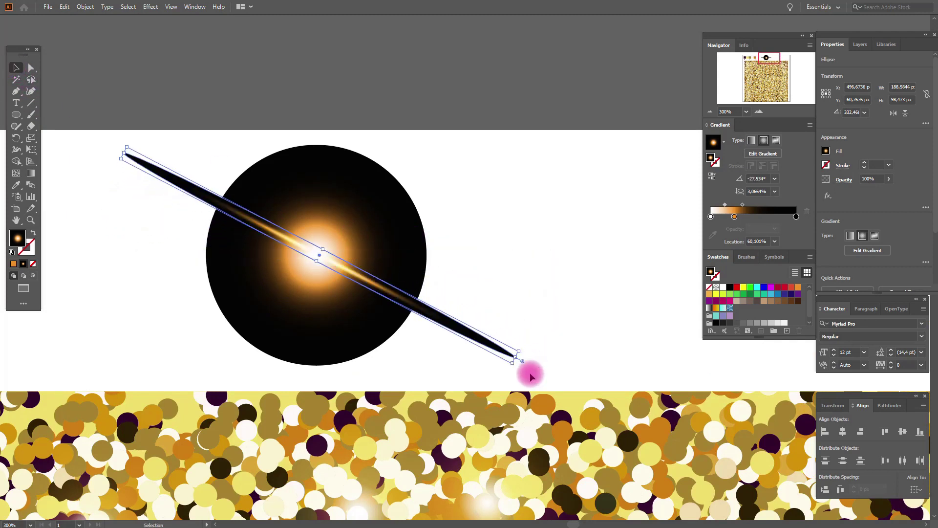
{"action": "left_click_drag", "start_coordinate": [325, 245], "coordinate": [322, 259]}
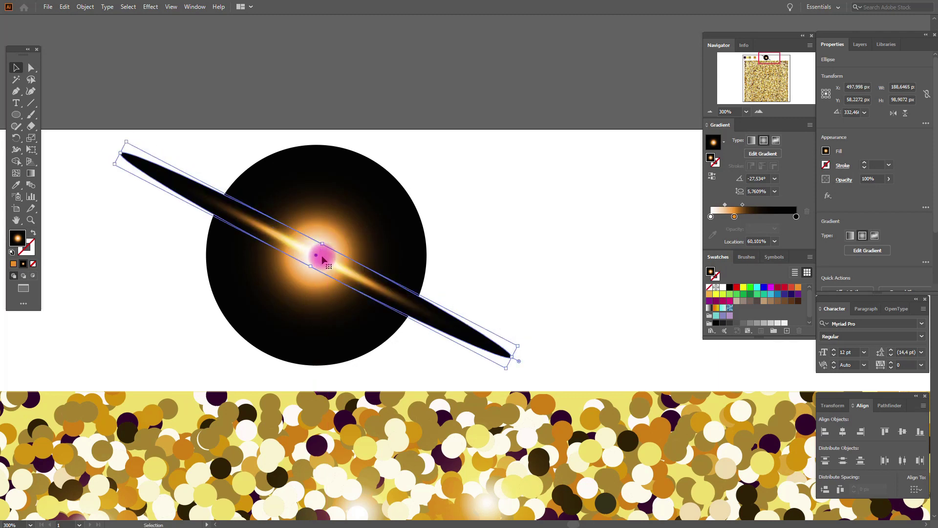
{"action": "key", "text": "a"}
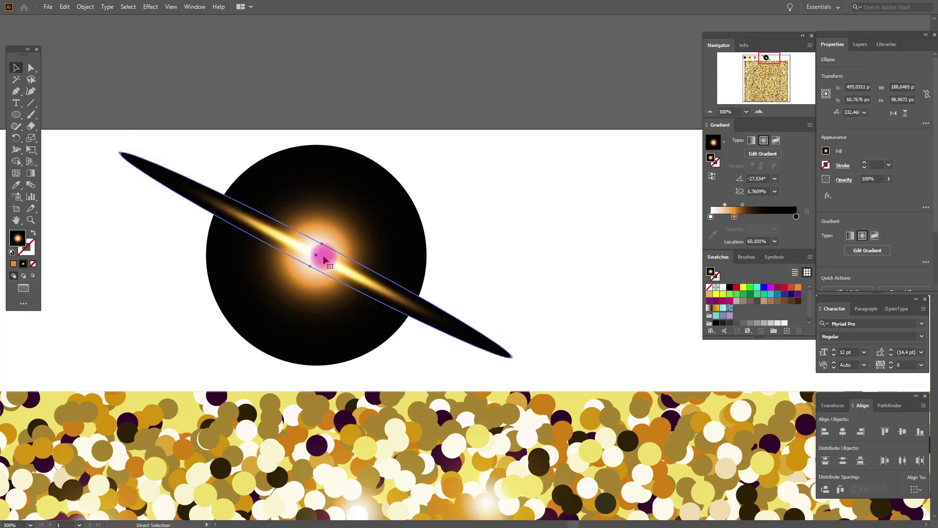
Copy the slanted ellipse in front of itself and reflect the copy across the horizontal axis to form crossed rays.
{"action": "key", "text": "v"}
{"action": "key", "text": "ctrl+c"}
{"action": "key", "text": "ctrl+f"}
{"action": "right_click", "coordinate": [334, 259]}
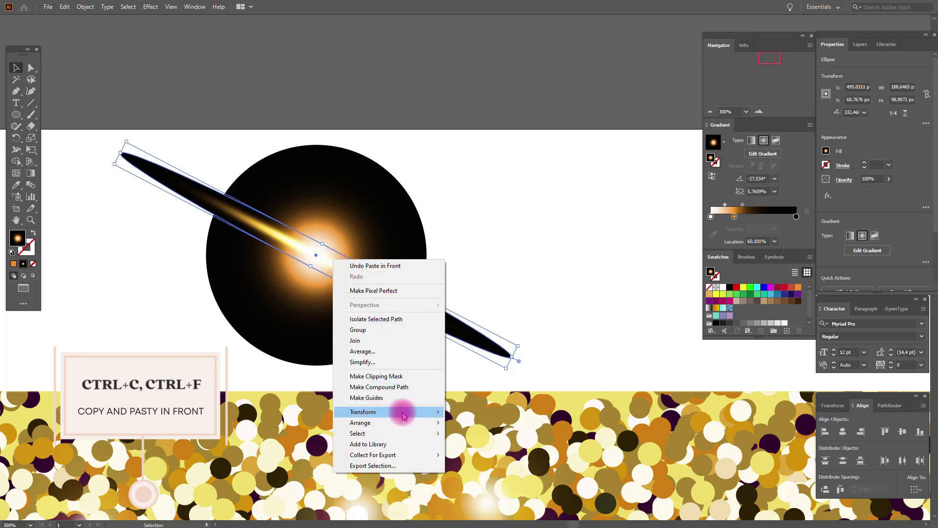
{"action": "mouse_move", "coordinate": [404, 416]}
{"action": "left_click", "coordinate": [477, 449]}
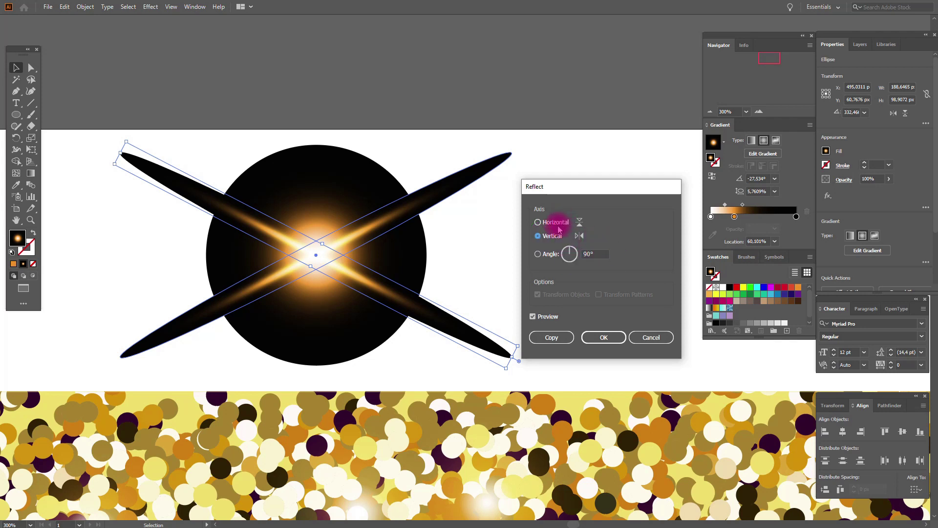
{"action": "left_click", "coordinate": [603, 337]}
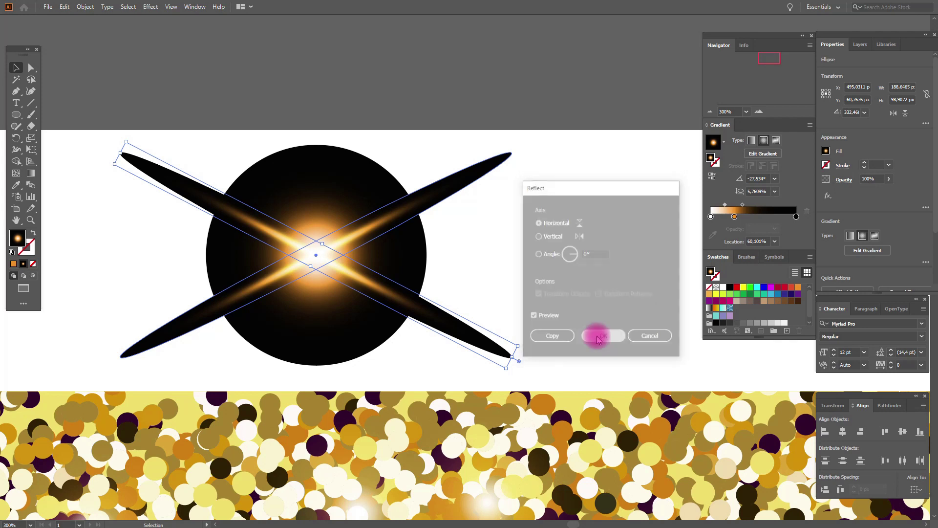
{"action": "left_click", "coordinate": [484, 276]}
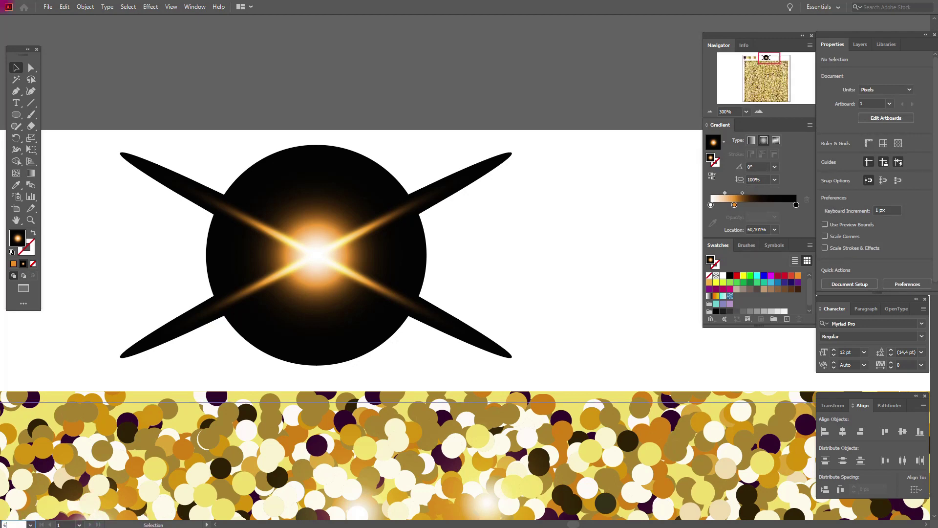
Set the blending mode of all the circles and rays in the flare to Screen.
{"action": "key", "text": "Return"}
{"action": "left_click", "coordinate": [17, 220]}
{"action": "left_click_drag", "start_coordinate": [497, 363], "coordinate": [400, 186]}
{"action": "left_click", "coordinate": [16, 67]}
{"action": "left_click_drag", "start_coordinate": [286, 53], "coordinate": [368, 100]}
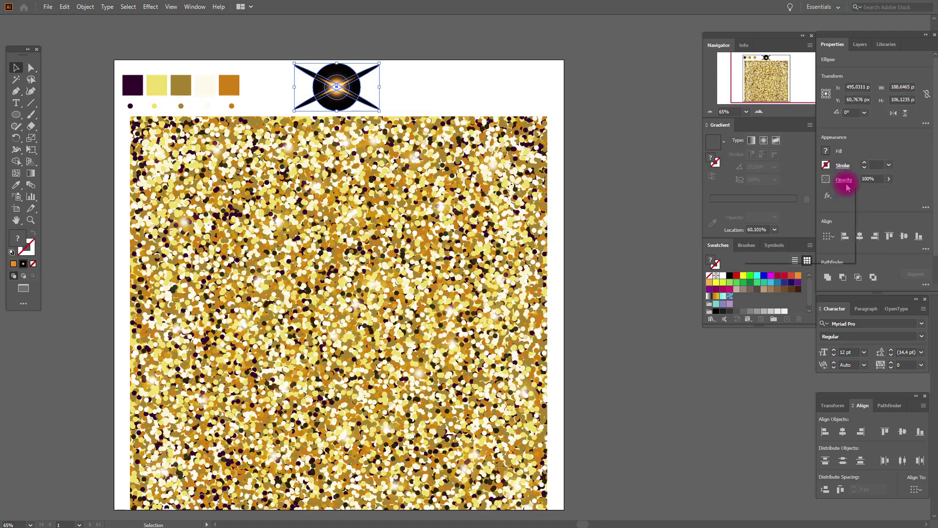
{"action": "left_click", "coordinate": [846, 184]}
{"action": "left_click", "coordinate": [771, 198]}
{"action": "left_click", "coordinate": [771, 199]}
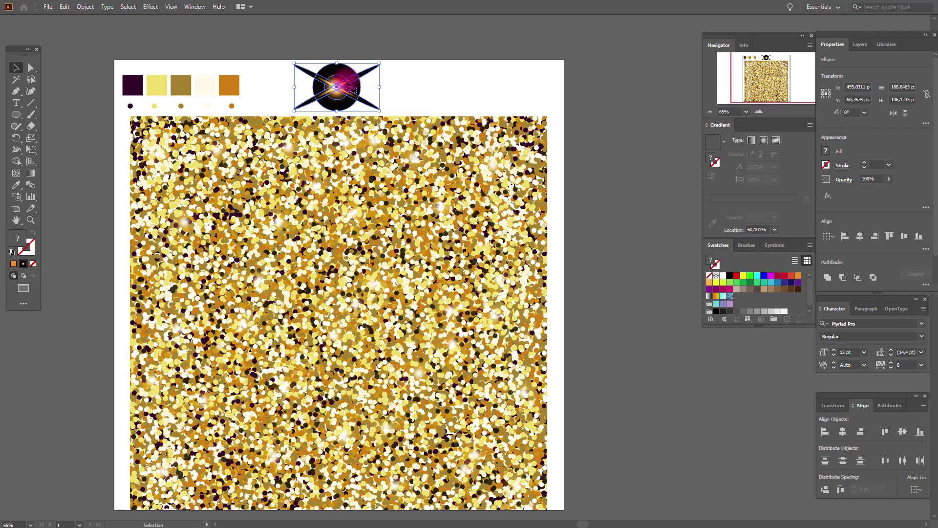
Group the flare's circles and rays and place the group on the upper-left part of the glitter.
{"action": "right_click", "coordinate": [347, 81]}
{"action": "left_click", "coordinate": [345, 87]}
{"action": "left_click_drag", "start_coordinate": [348, 81], "coordinate": [208, 174]}
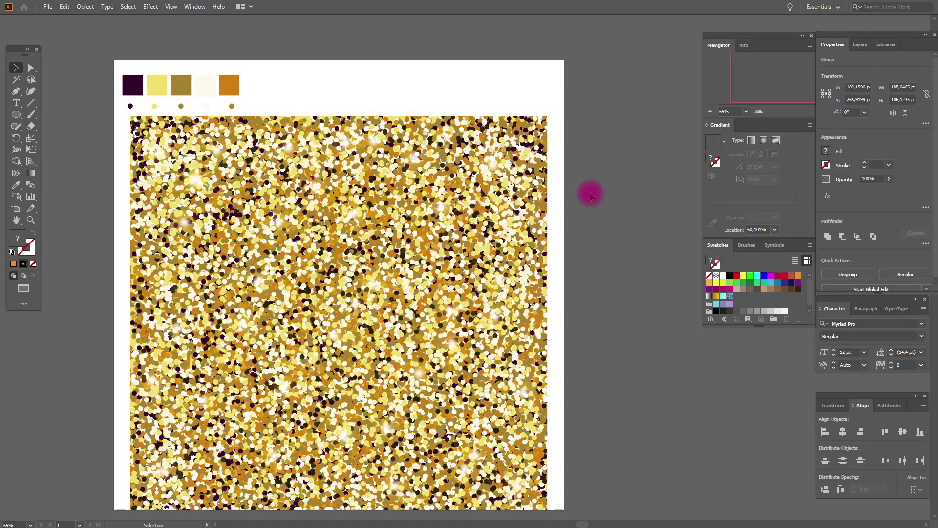
{"action": "left_click", "coordinate": [210, 185]}
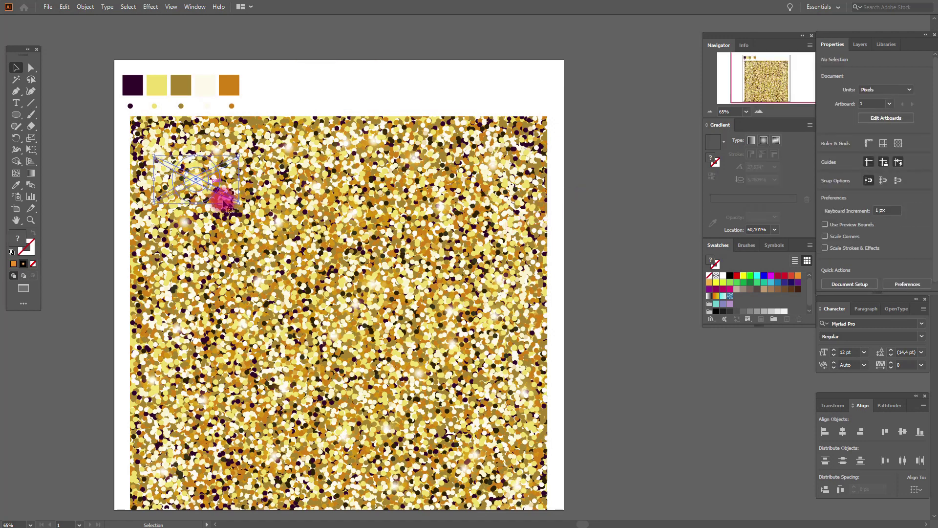
Enlarge the sparkle group to about 340 × 191 px and reposition it in the glitter's upper-left area.
{"action": "left_click", "coordinate": [236, 204]}
{"action": "left_click_drag", "start_coordinate": [237, 203], "coordinate": [308, 242]}
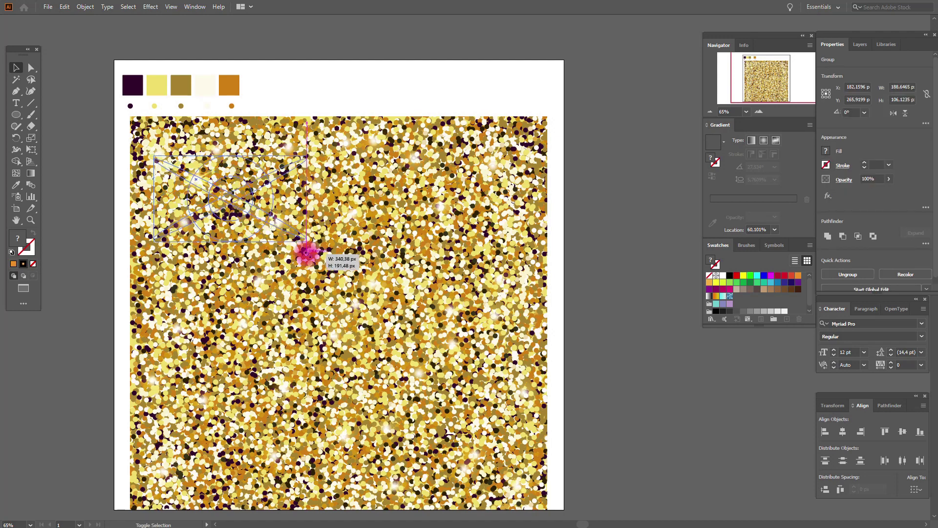
{"action": "left_click_drag", "start_coordinate": [235, 201], "coordinate": [211, 180]}
{"action": "left_click", "coordinate": [595, 224]}
{"action": "left_click", "coordinate": [207, 184]}
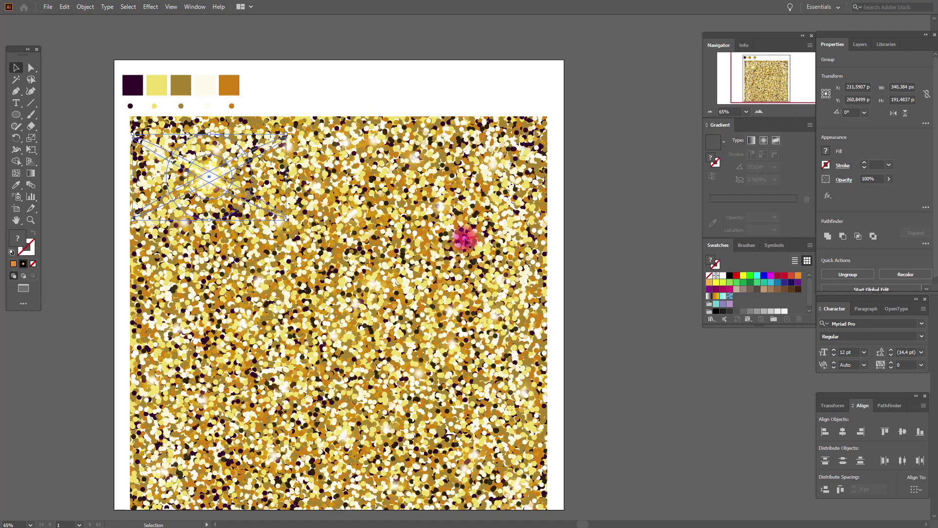
Place a copy of the sparkle group in the upper-right area of the glitter.
{"action": "key", "text": "ctrl"}
{"action": "left_click_drag", "start_coordinate": [465, 239], "coordinate": [465, 236]}
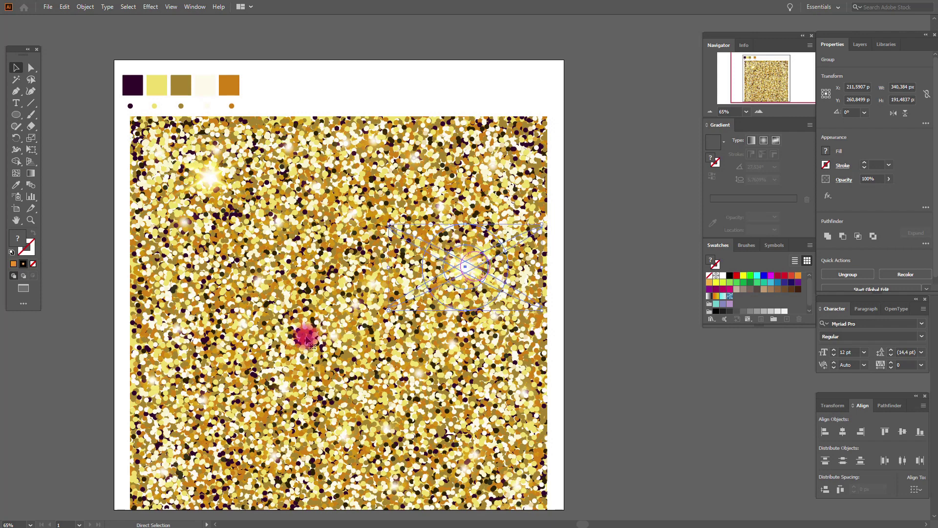
{"action": "left_click_drag", "start_coordinate": [473, 259], "coordinate": [471, 219]}
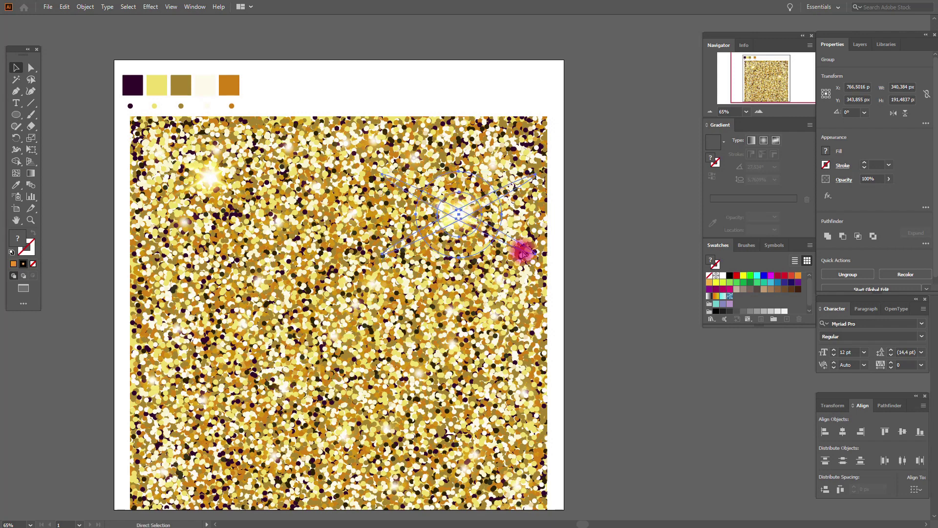
Spread more sparkle copies over the middle and lower parts of the glitter, varying their sizes.
{"action": "left_click", "coordinate": [557, 371]}
{"action": "left_click_drag", "start_coordinate": [361, 338], "coordinate": [304, 264]}
{"action": "key", "text": "v"}
{"action": "left_click_drag", "start_coordinate": [464, 293], "coordinate": [379, 141]}
{"action": "left_click", "coordinate": [562, 341]}
{"action": "left_click_drag", "start_coordinate": [568, 238], "coordinate": [163, 356]}
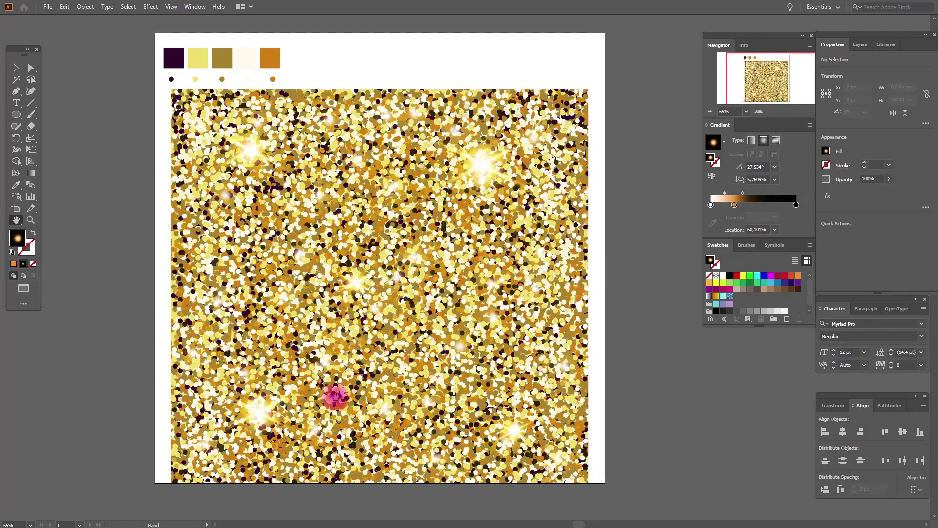